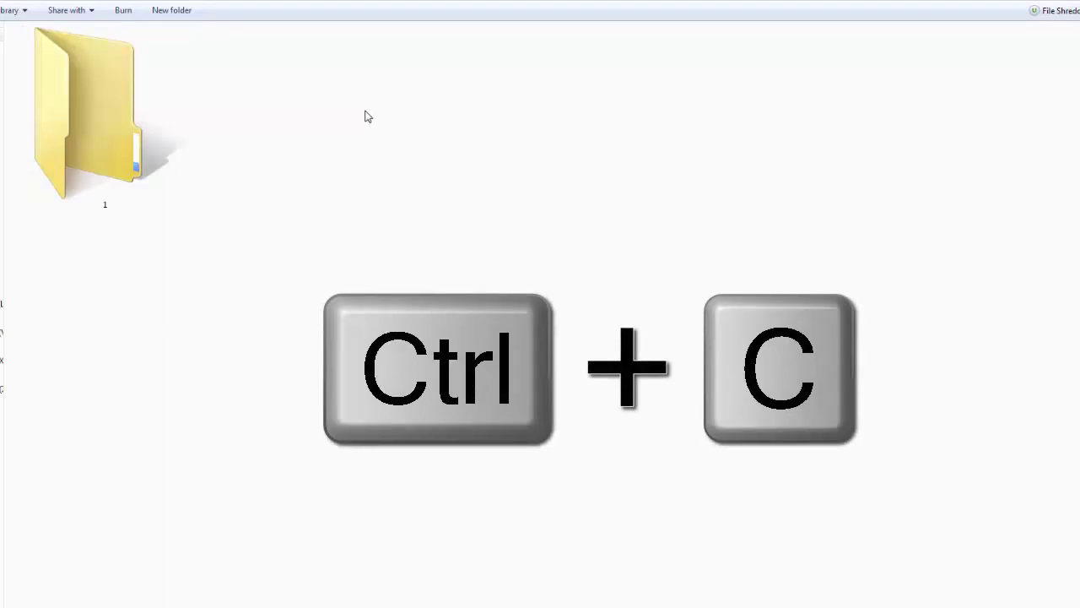
- Copy folder 1 and paste three duplicates of it in the same location
click(94, 105)
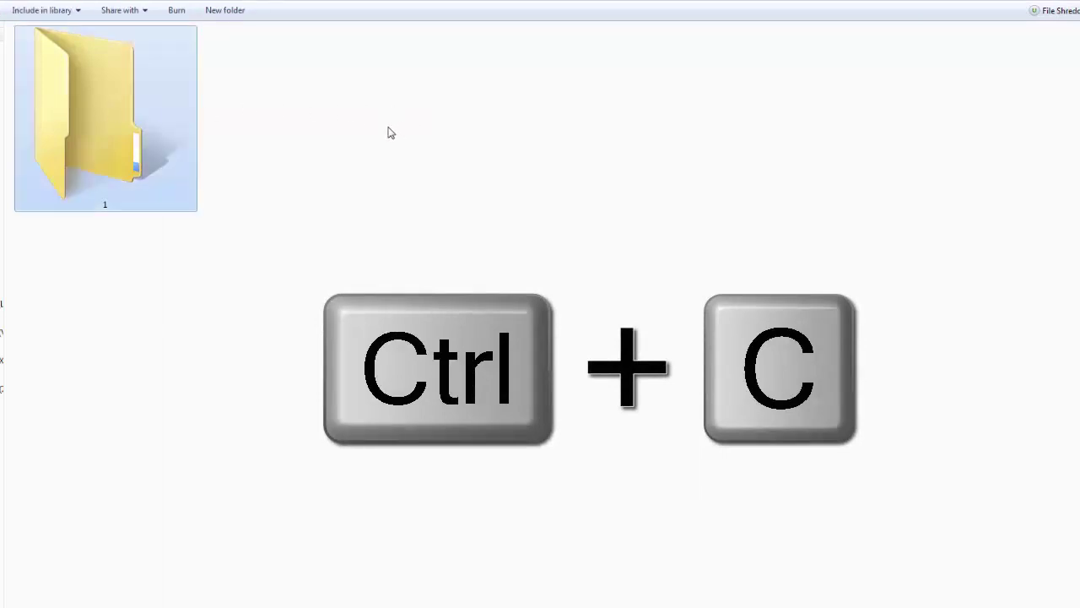
click(343, 137)
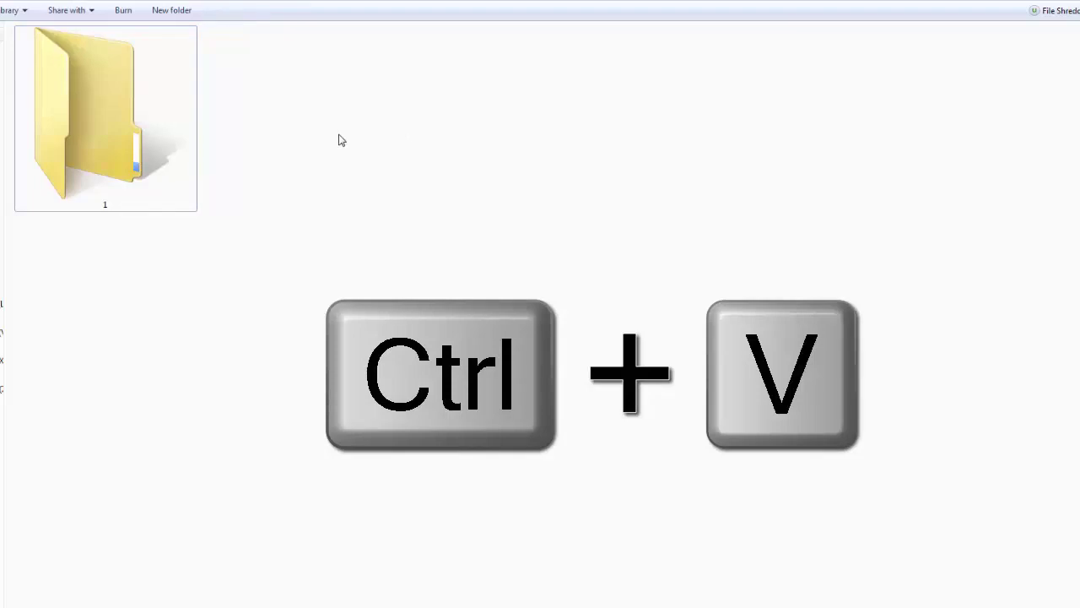
key(ctrl+v)
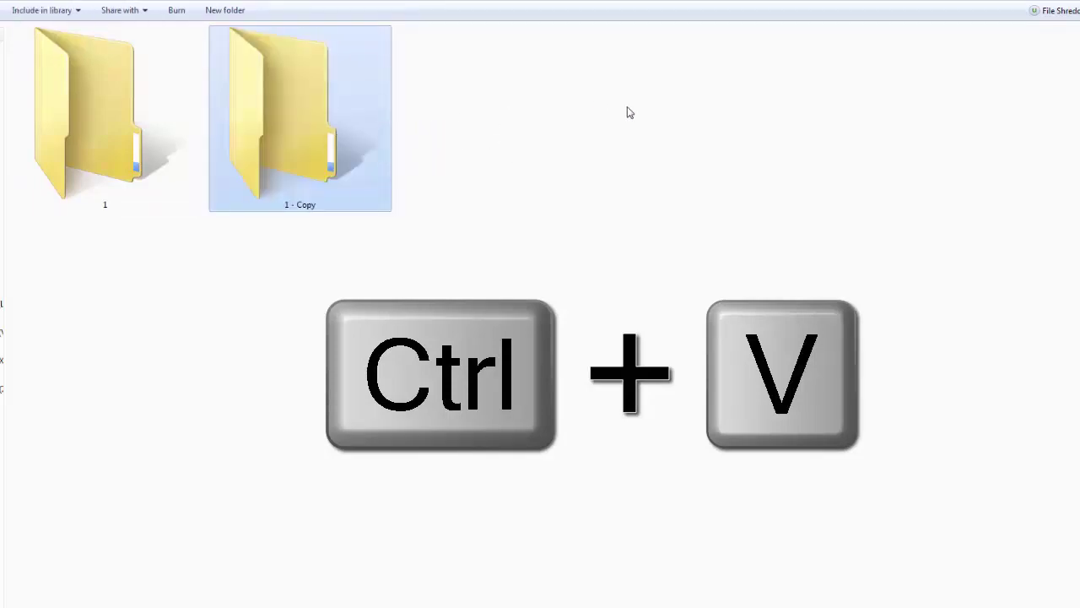
key(ctrl+v)
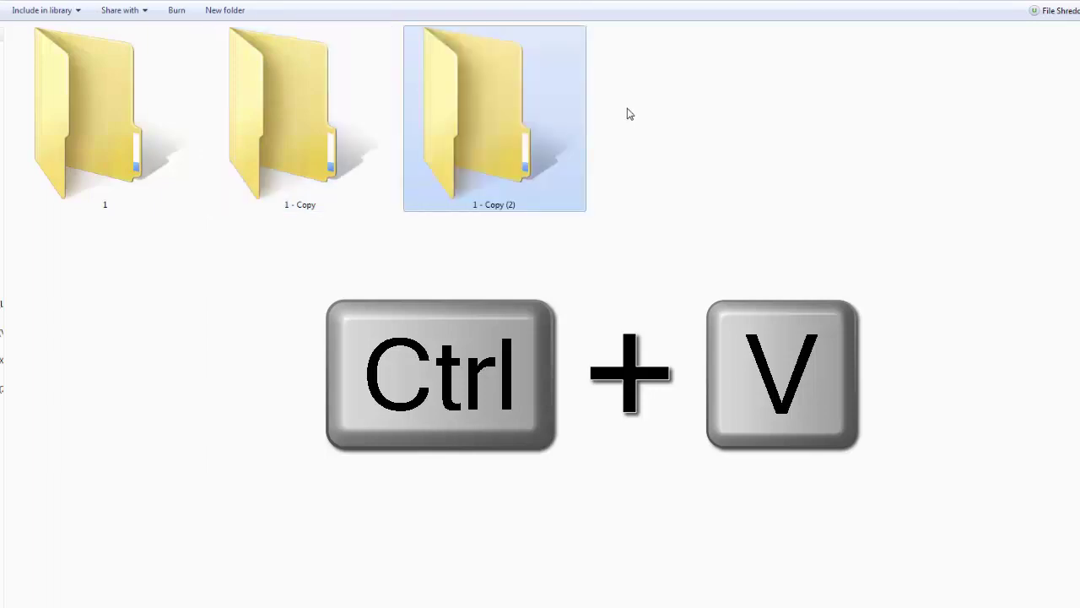
key(ctrl+v)
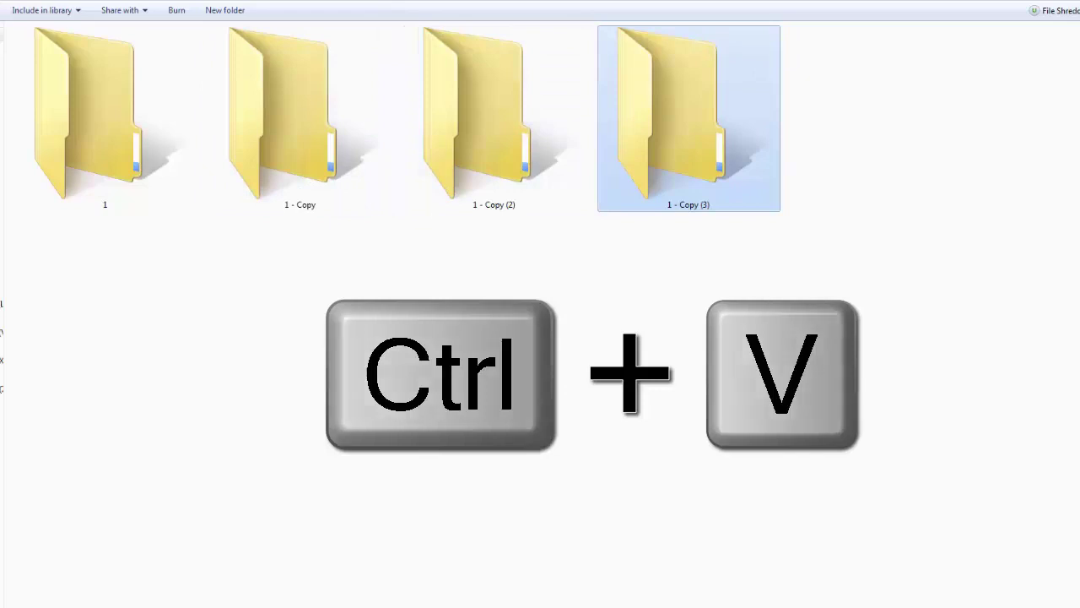
click(459, 355)
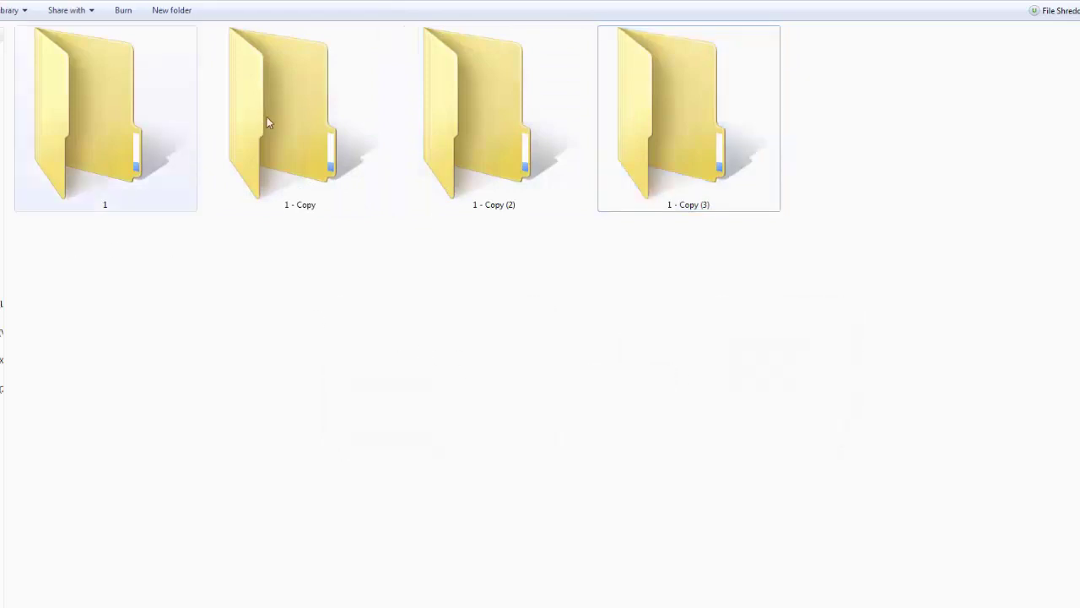
- Rename the folder "1 - Copy" as 2 and the folder "1 - Copy (2)" as 3
click(286, 142)
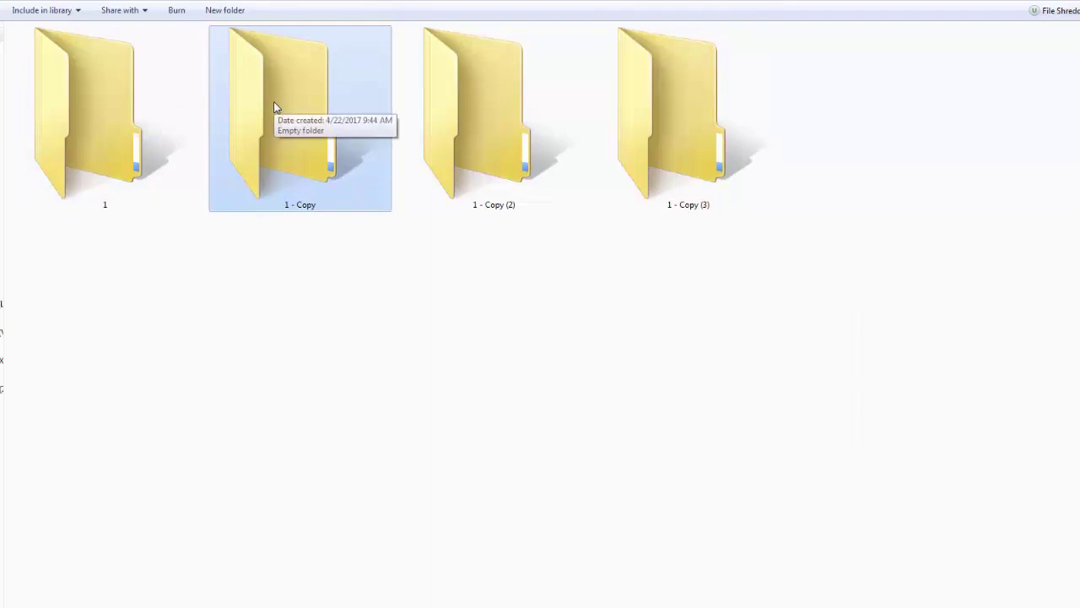
key(F2)
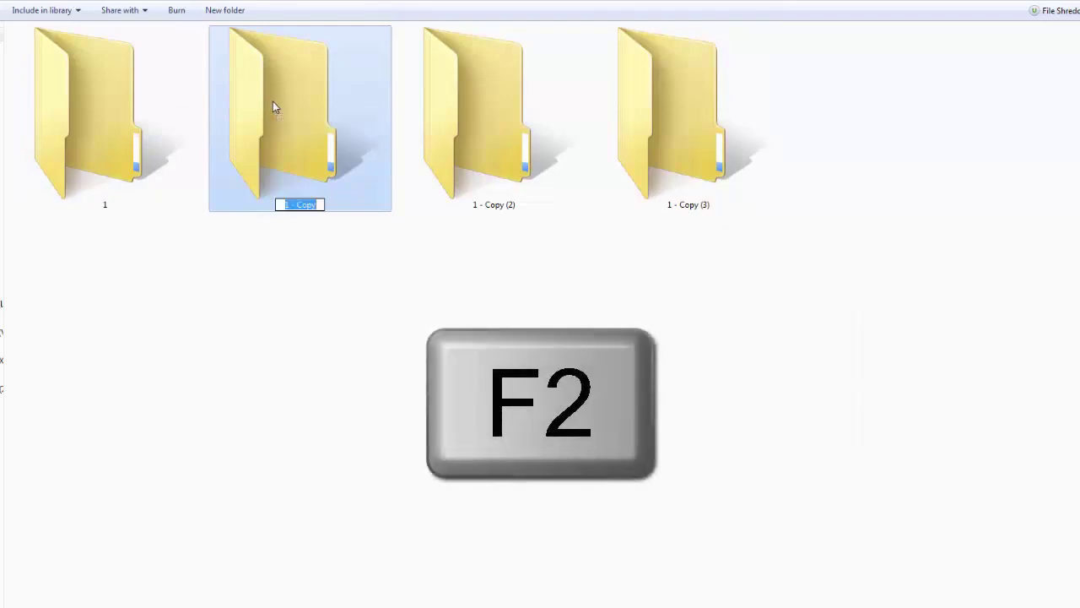
text(2)
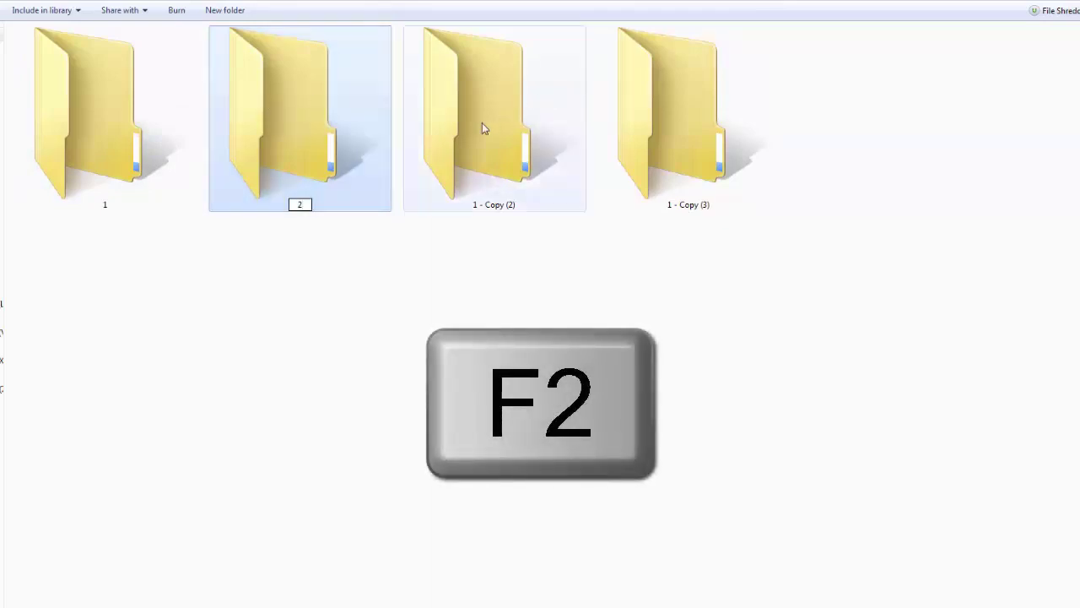
key(Return)
key(F2)
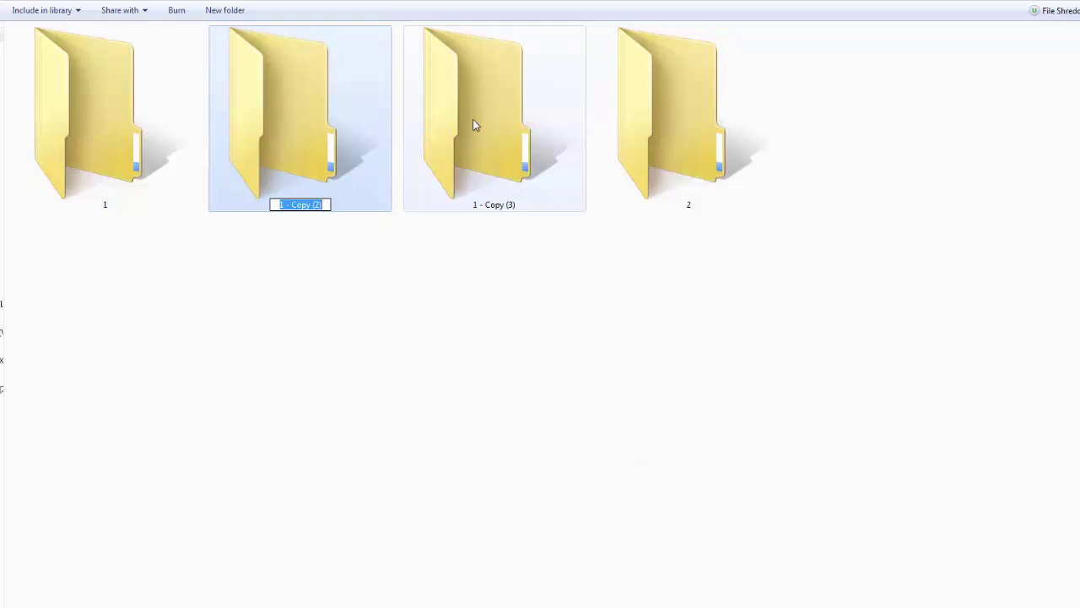
text(3)
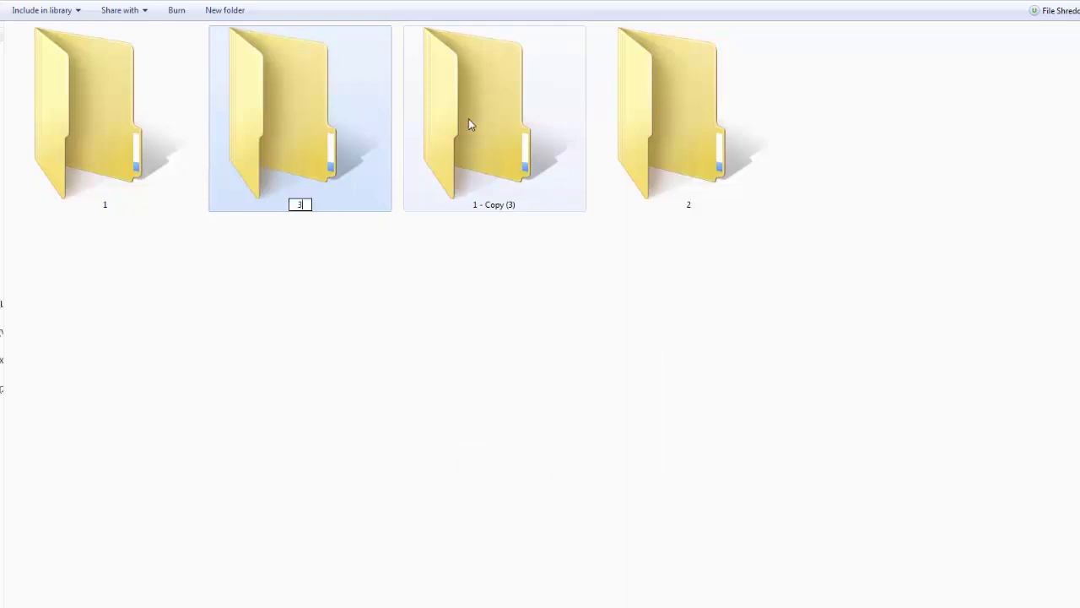
click(435, 285)
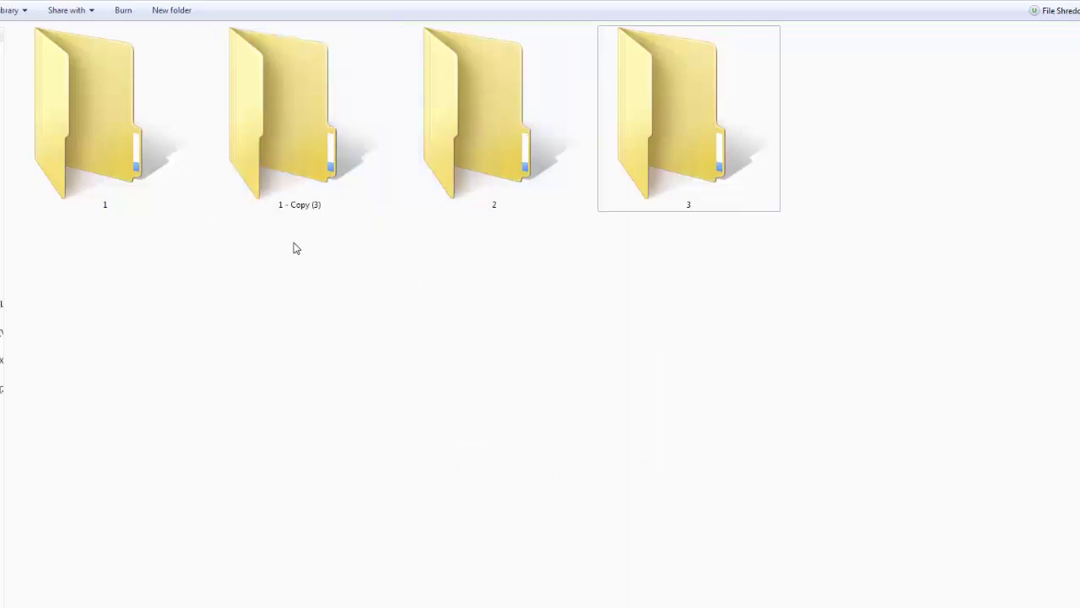
- Rename the remaining duplicate folder, "1 - Copy (3)", as 4
click(275, 102)
key(F2)
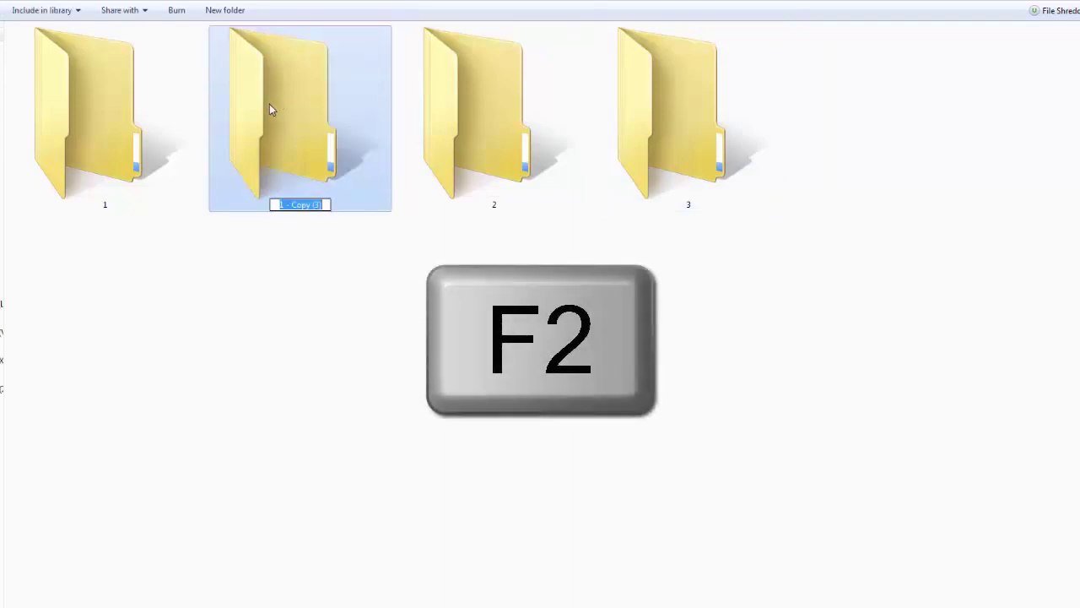
text(4)
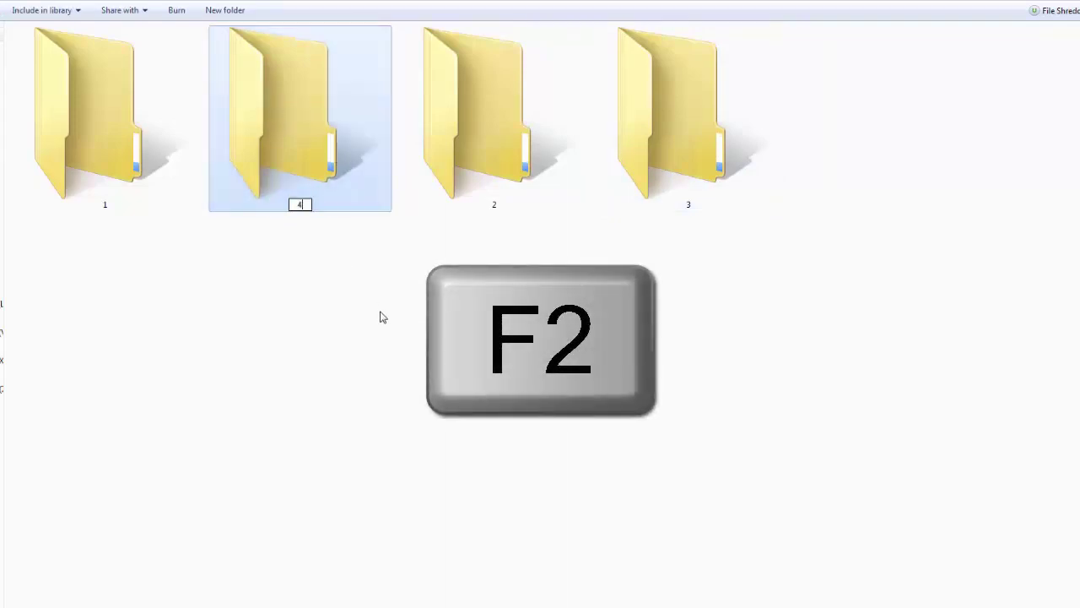
key(Return)
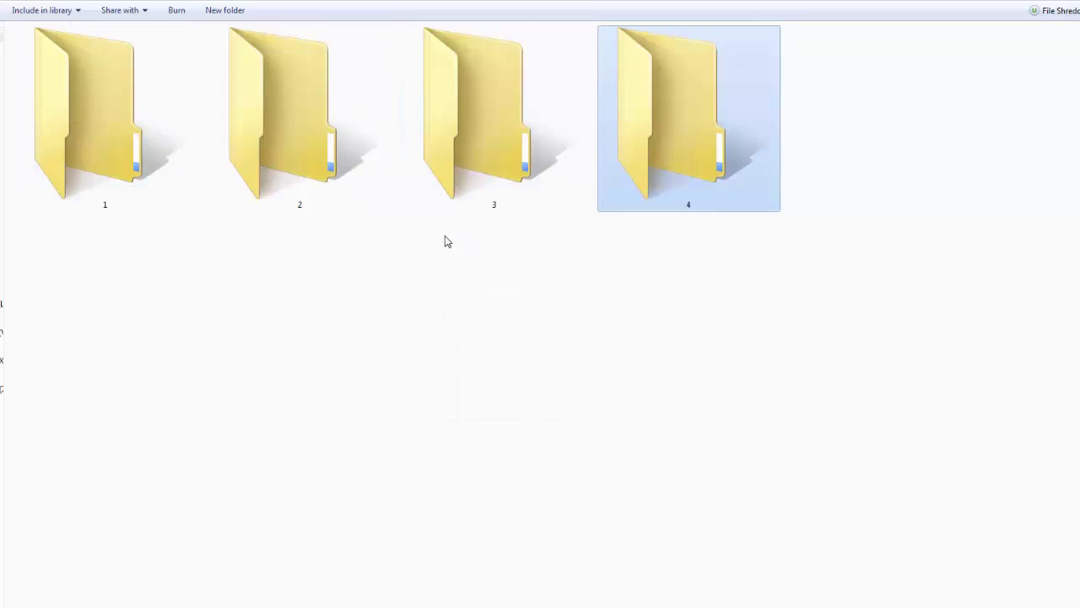
- Move folders 3 and 4 into folder 1 by cut and paste, and show its contents as extra large icons
drag(447, 241, 722, 126)
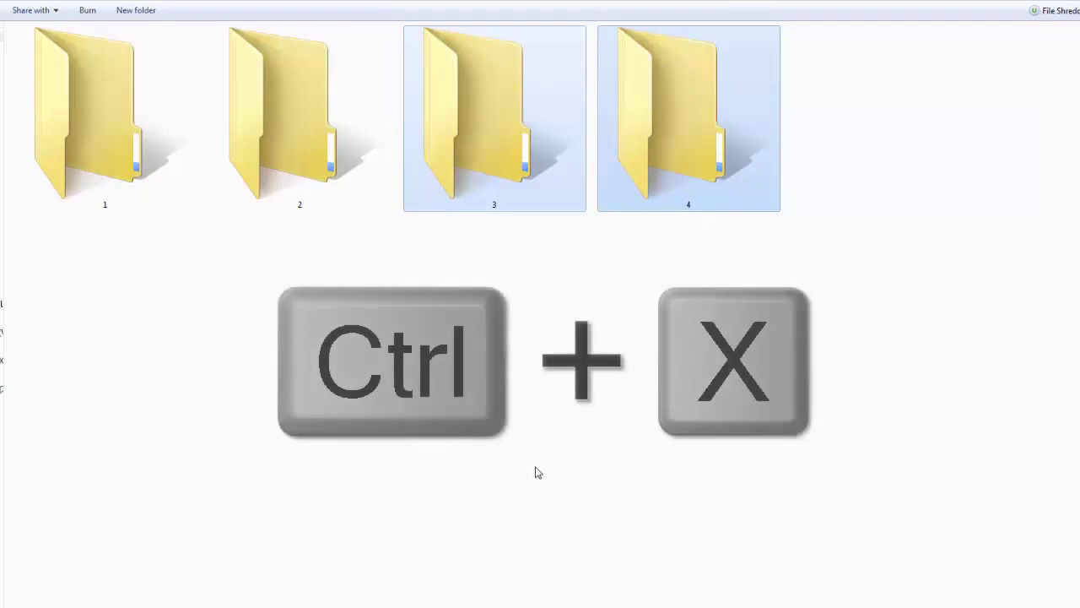
key(ctrl+x)
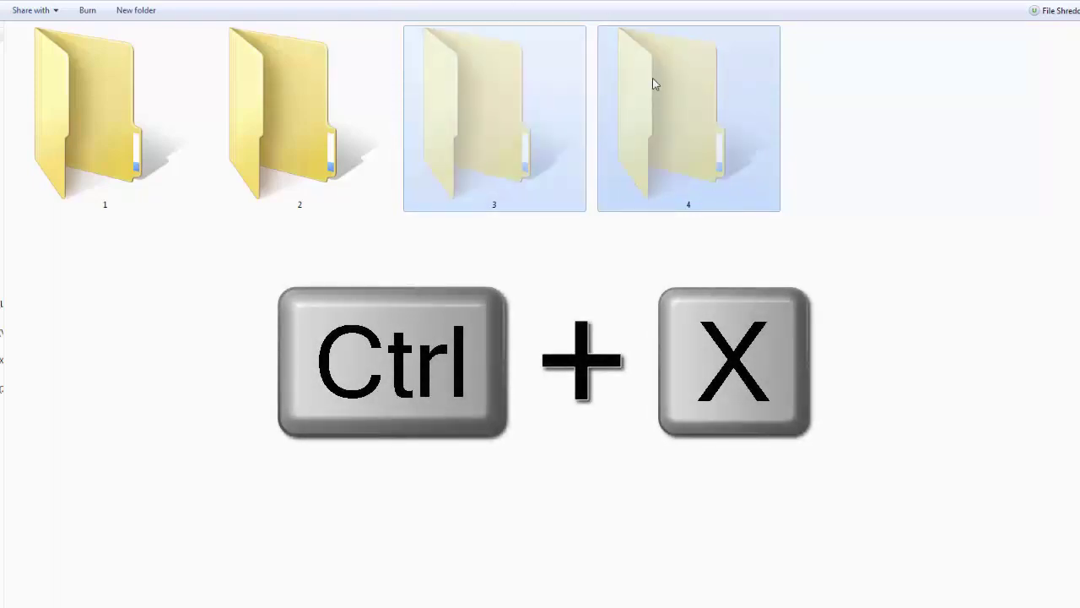
double_click(92, 120)
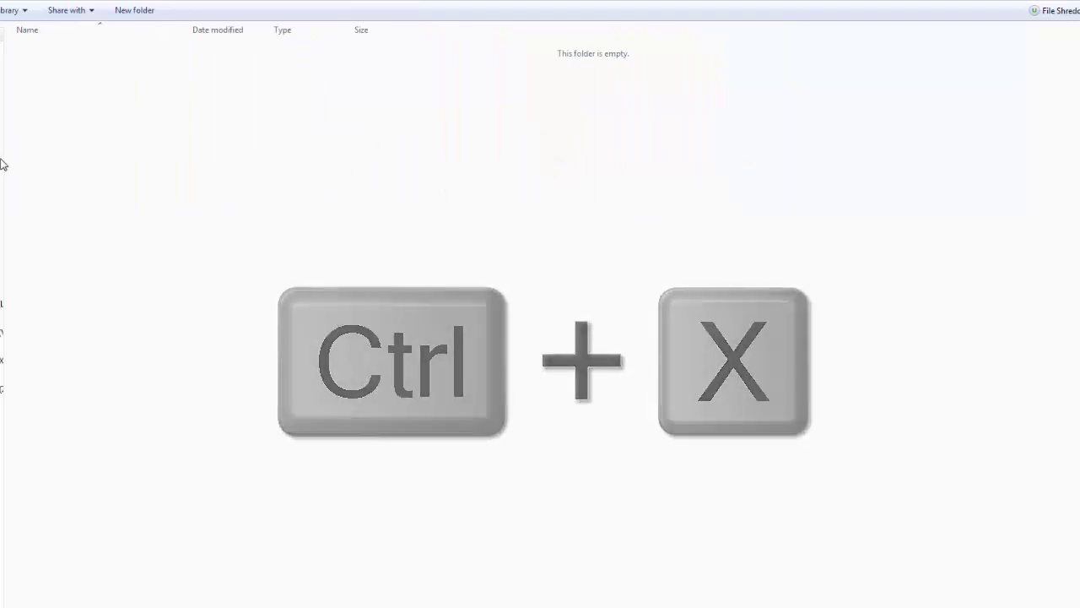
key(ctrl+v)
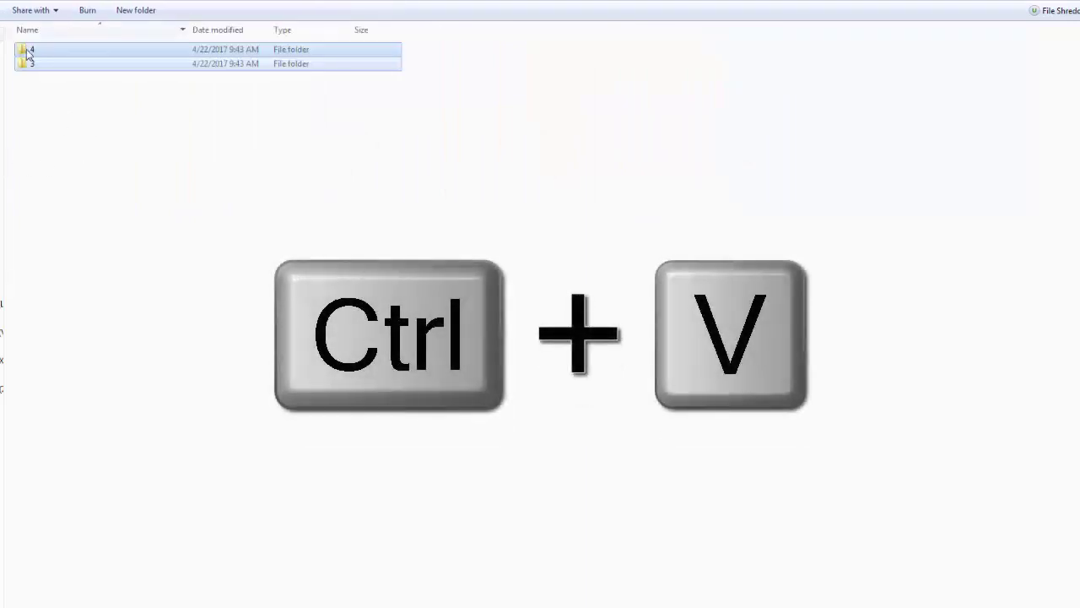
click(180, 153)
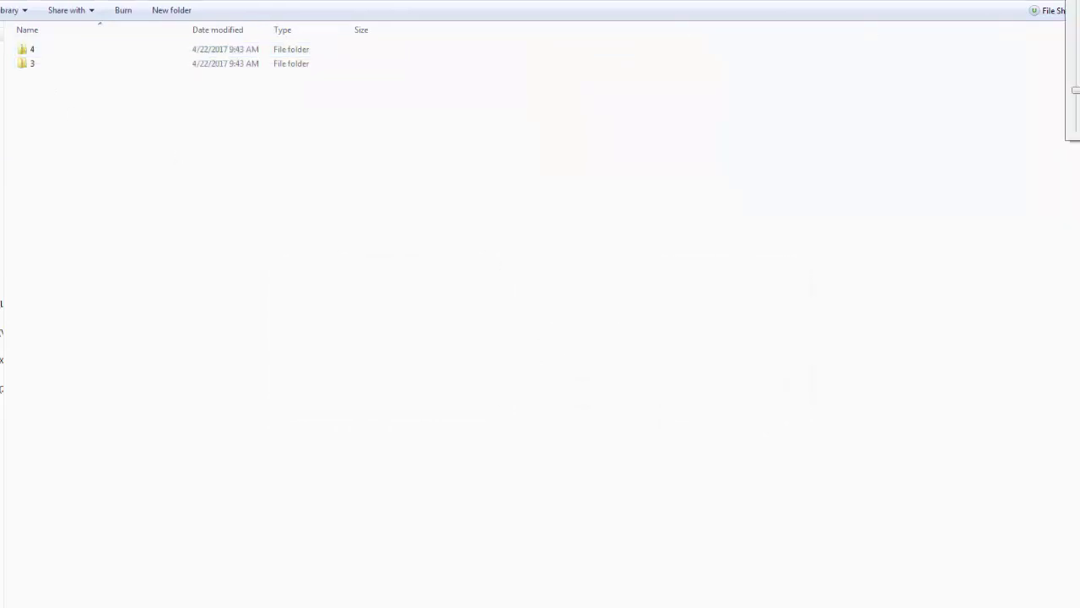
key(ctrl+shift+1)
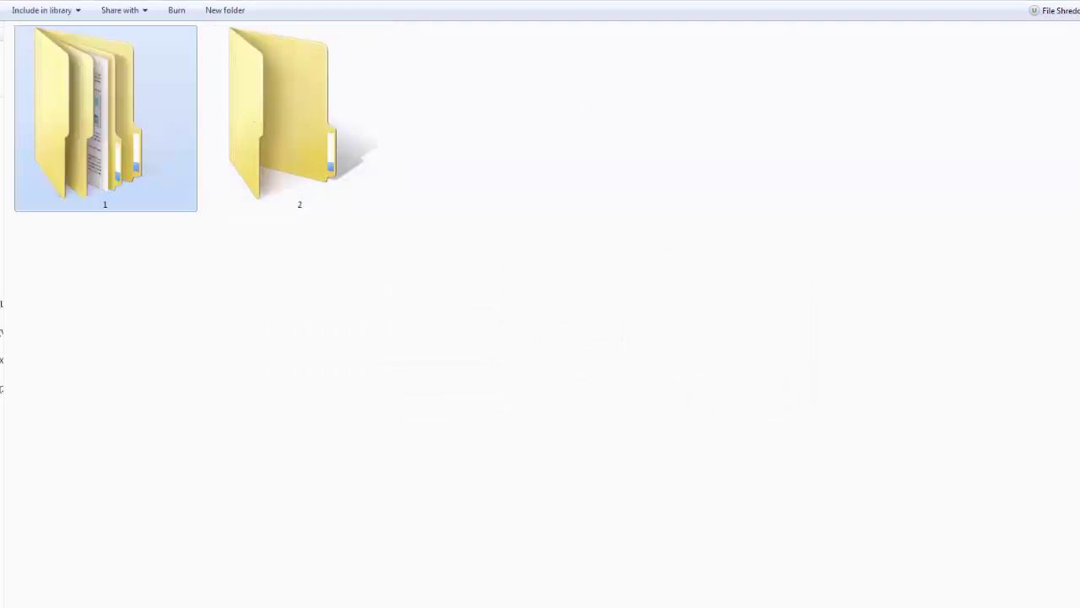
- Copy folders 3 and 4 from inside folder 1 and paste them in the parent folder beside folders 1 and 2
double_click(80, 121)
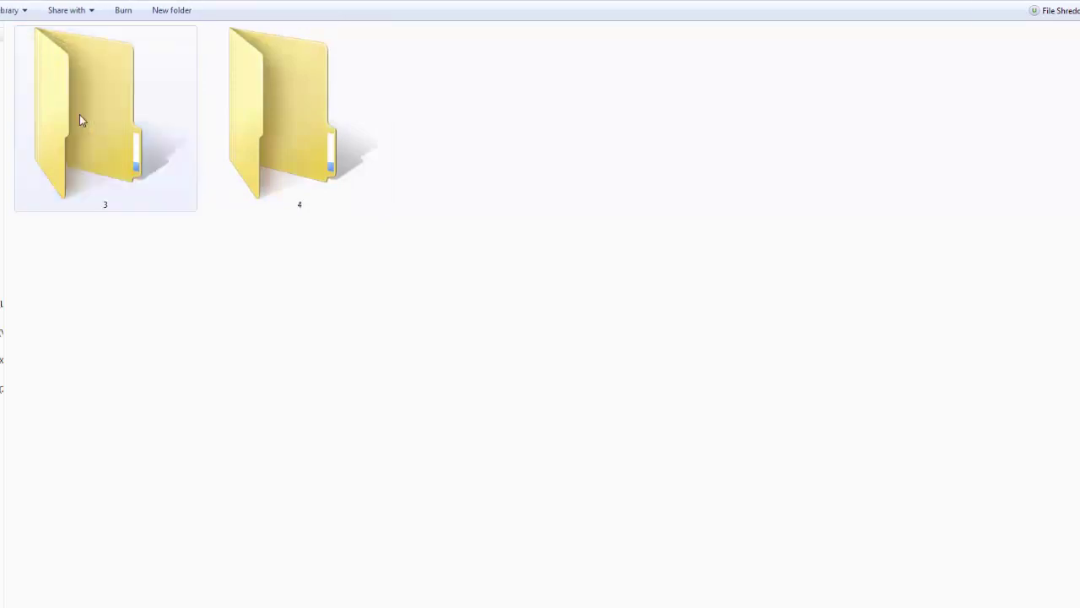
drag(106, 283, 284, 187)
key(ctrl+c)
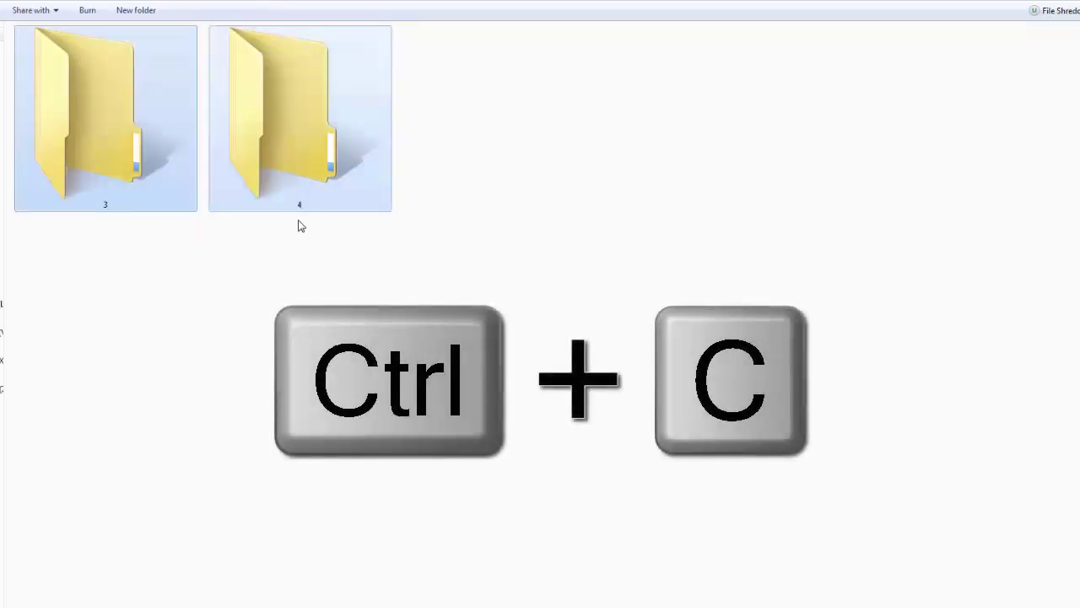
key(alt+Left)
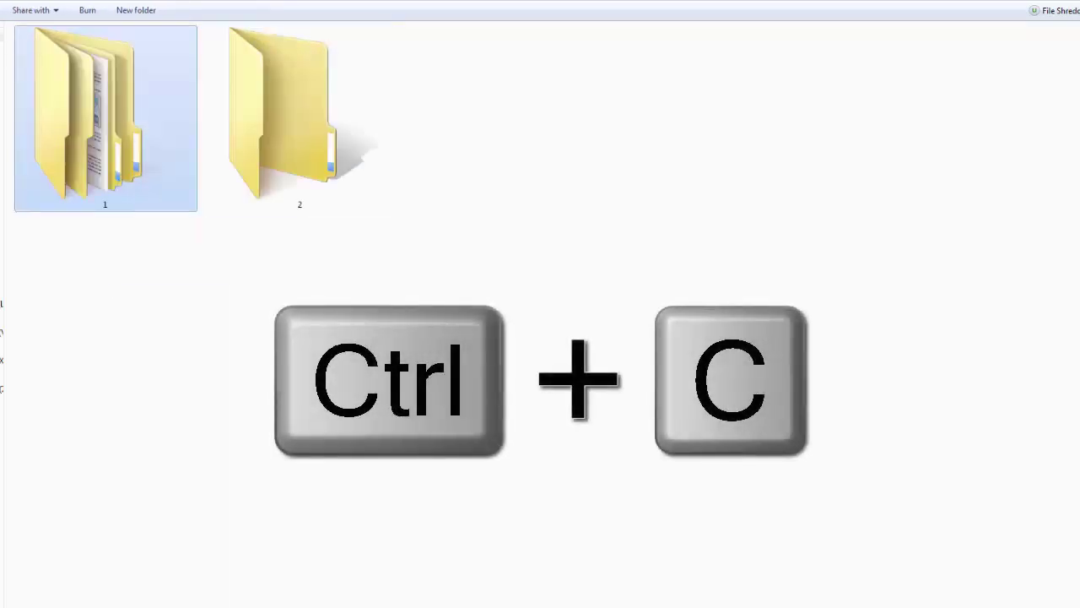
click(502, 97)
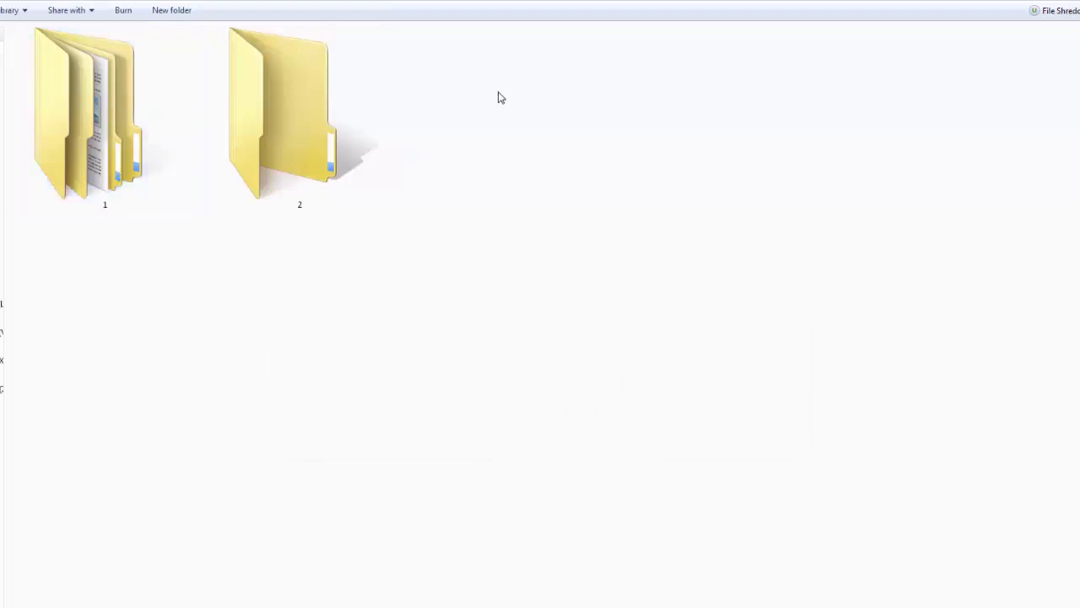
key(ctrl+v)
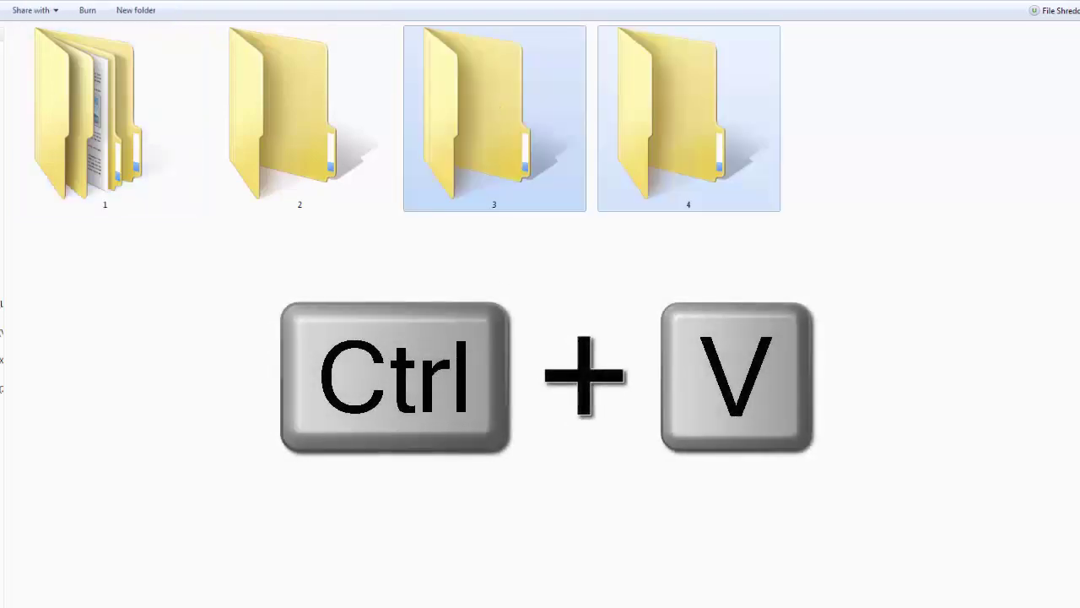
click(270, 341)
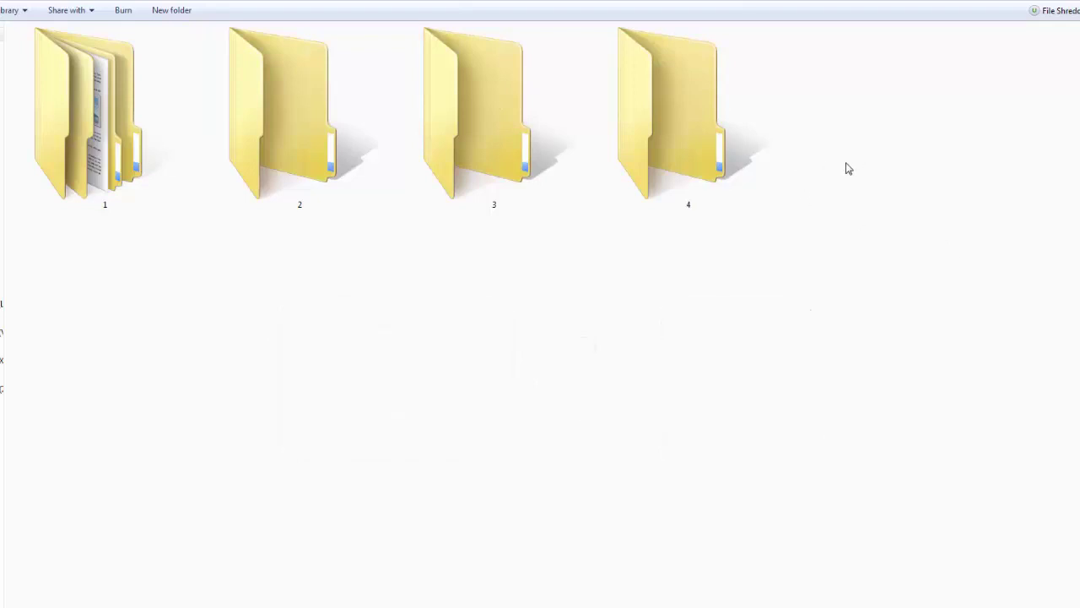
- Undo the pasting of folders 3 and 4, accepting their permanent deletion, and redo it
key(ctrl+z)
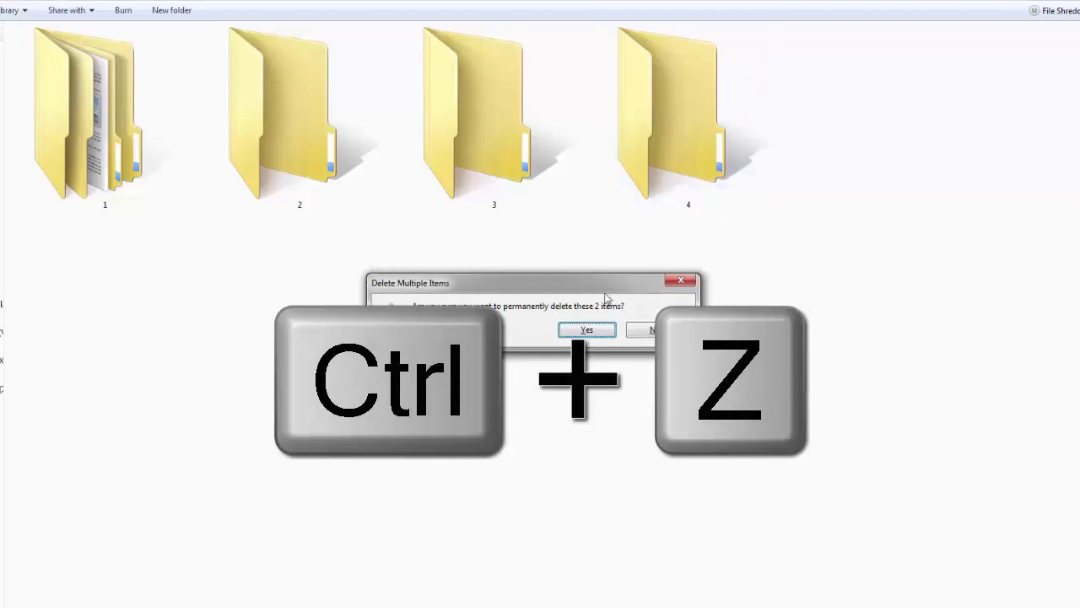
click(586, 330)
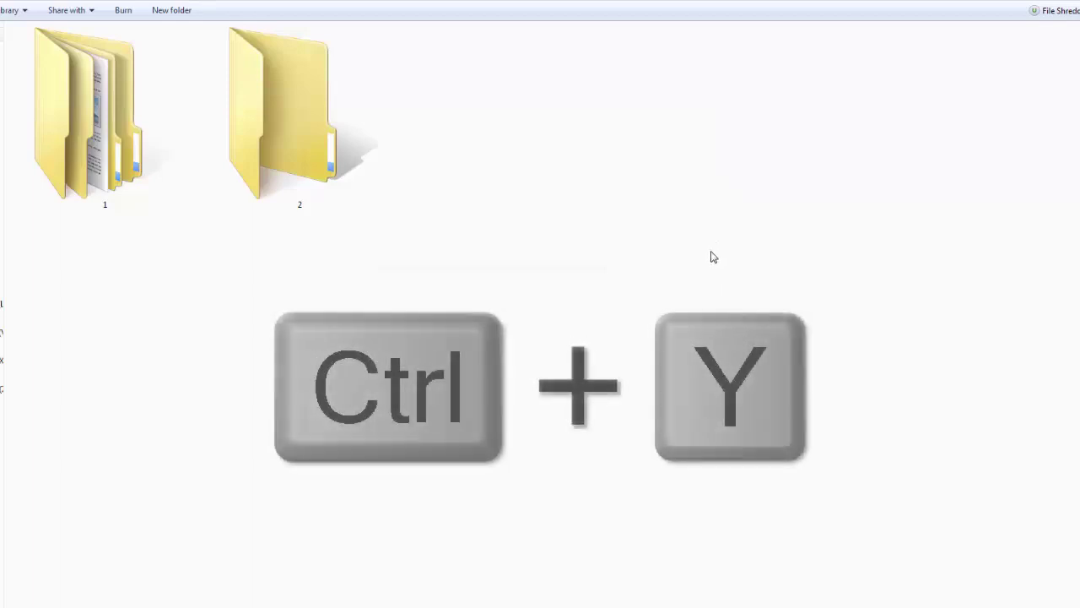
key(ctrl+y)
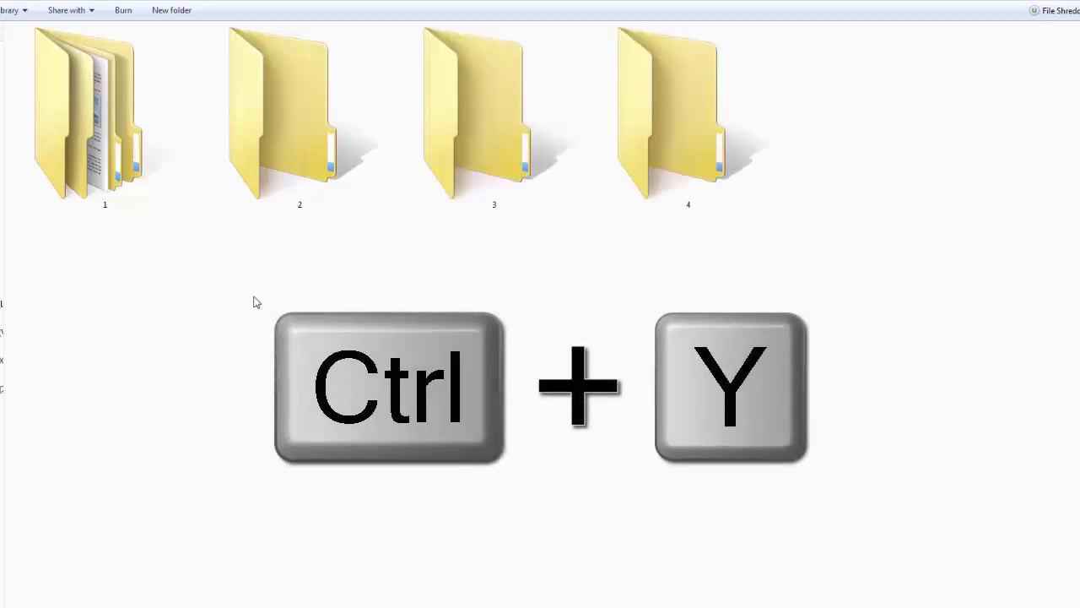
- Create a new text document named 1 inside folder 1
double_click(75, 104)
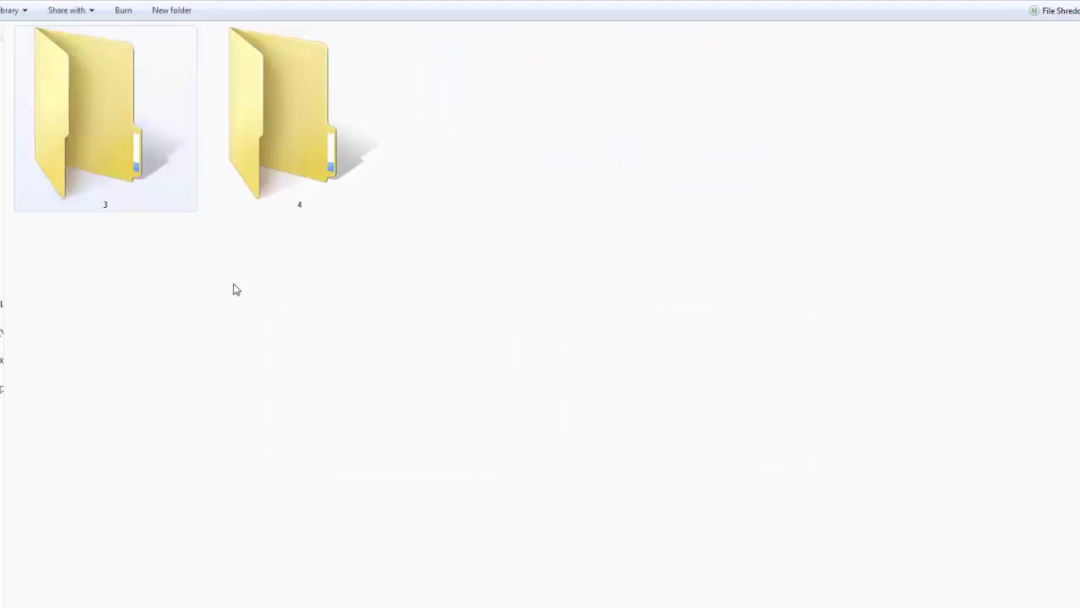
right_click(294, 289)
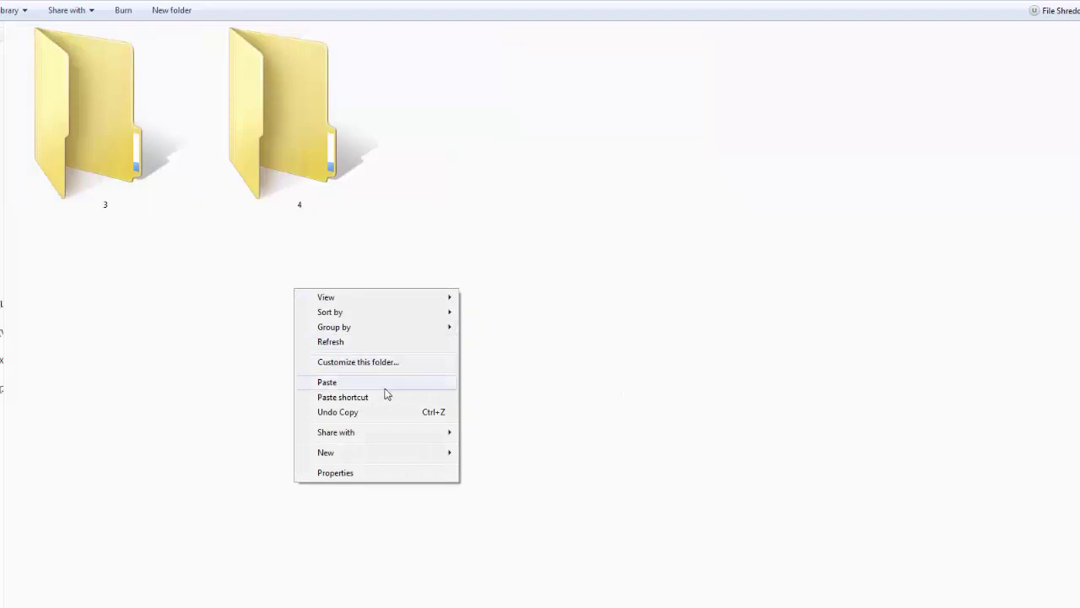
mouse_move(383, 453)
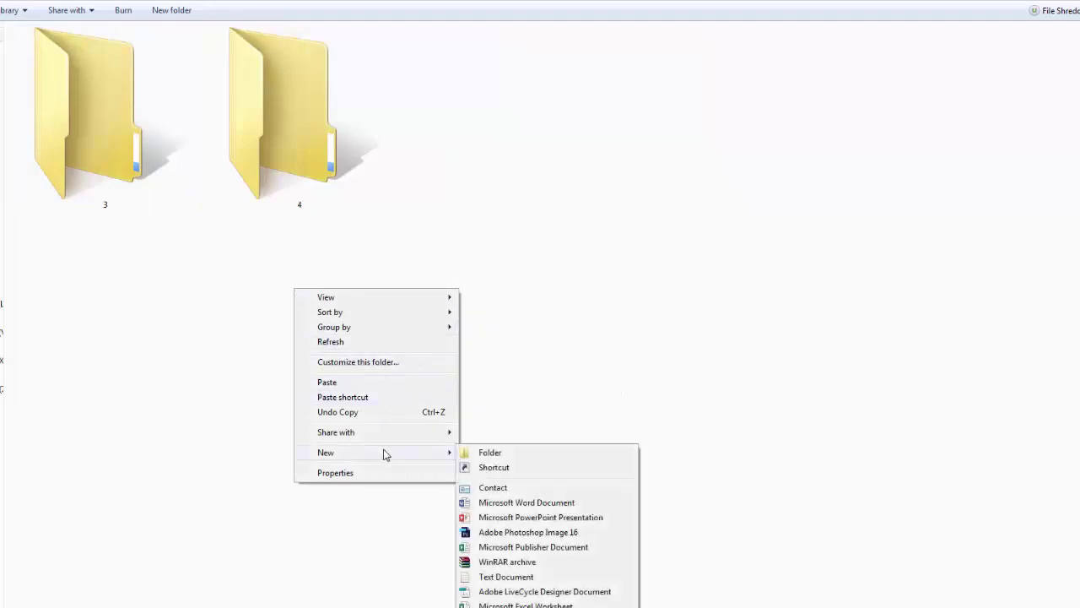
click(506, 578)
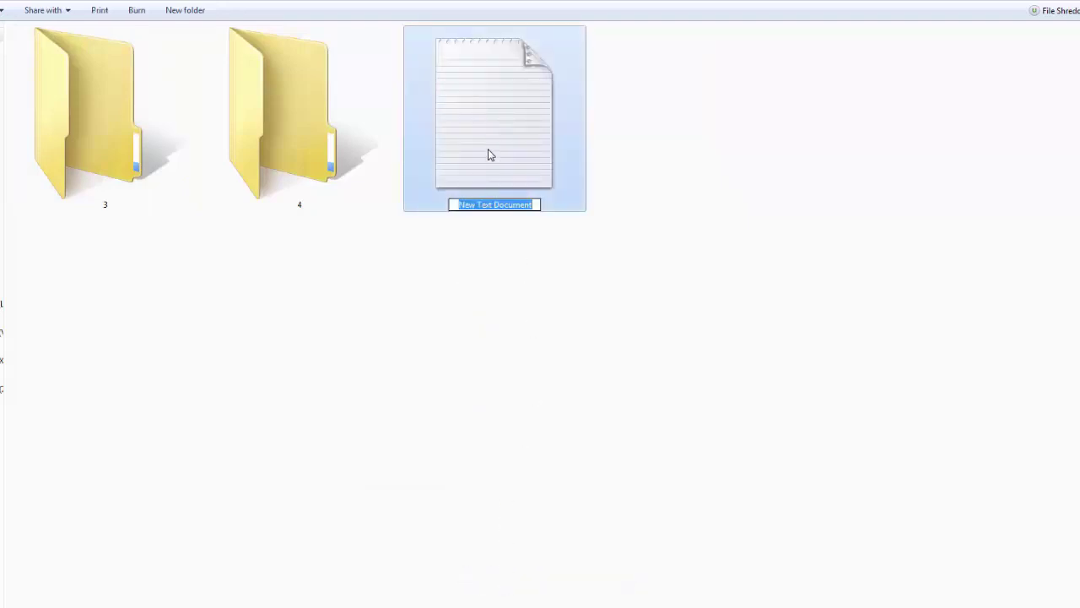
text(1)
key(Return)
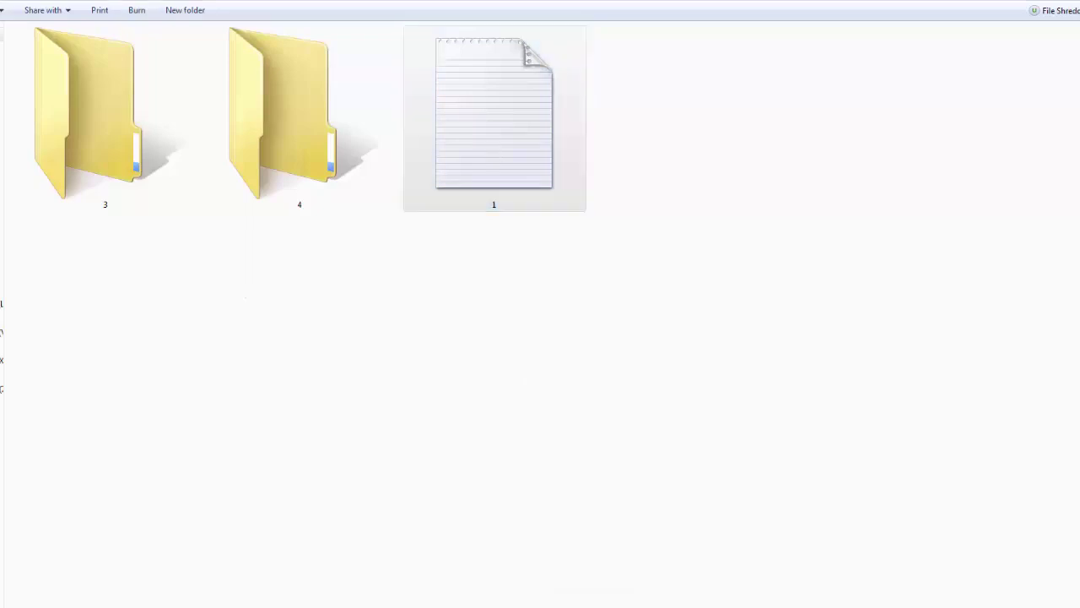
- Open the text document 1 and enter the text "One Two Three"
key(Return)
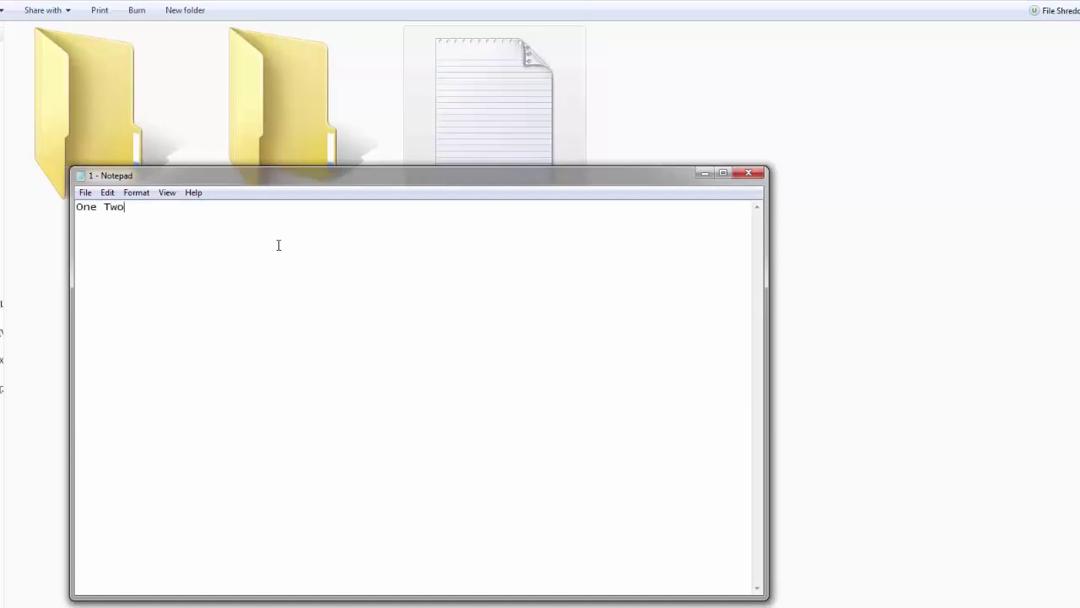
text(One Two Th)
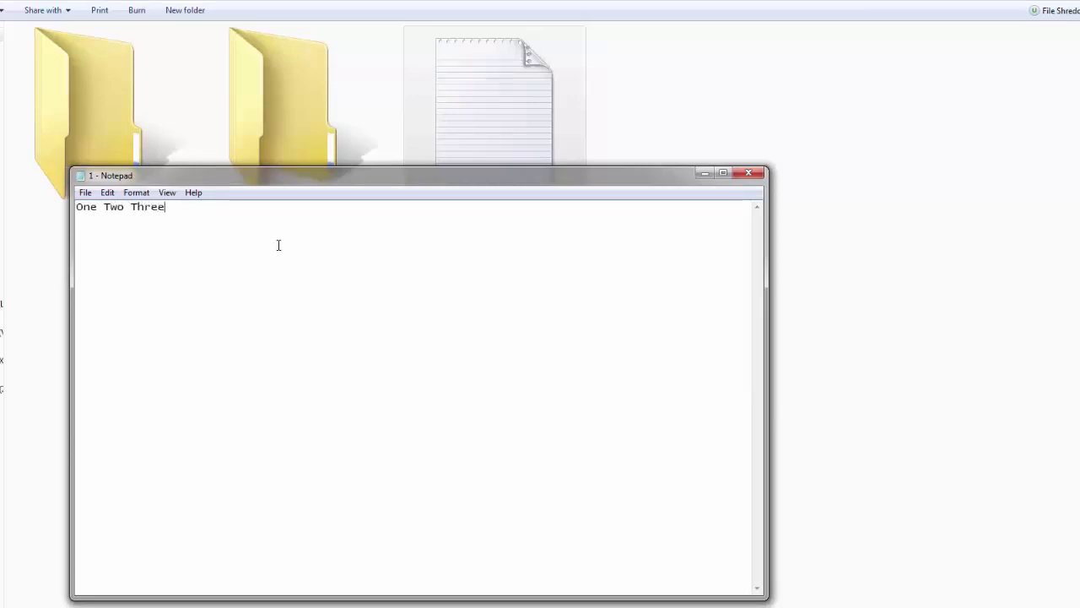
text(ree)
click(193, 192)
click(140, 224)
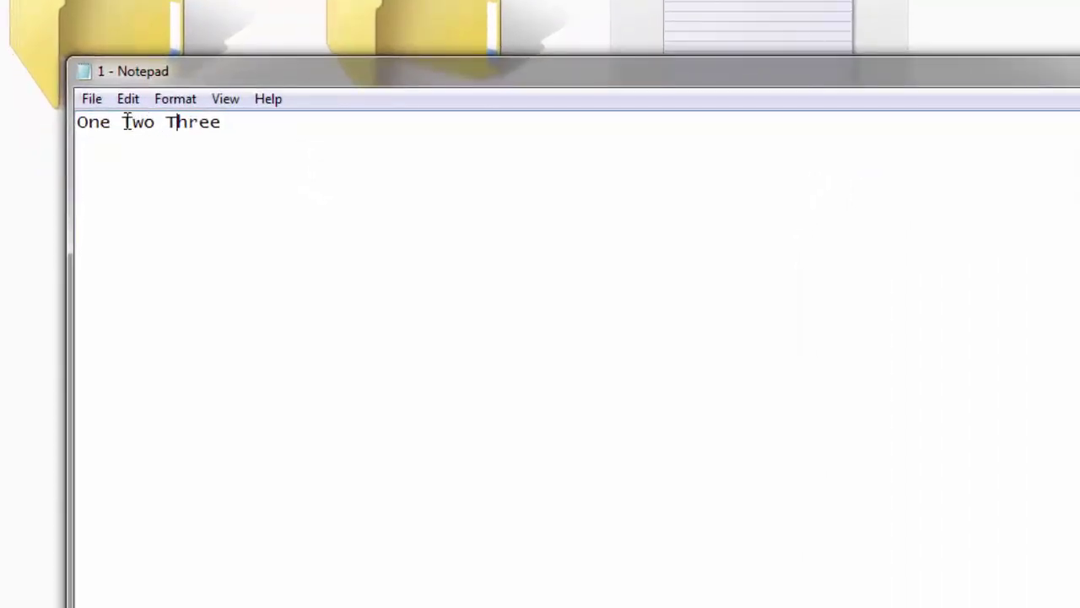
- Cut the word "Two" from the line and paste it after "Three", leaving a space between them
double_click(124, 122)
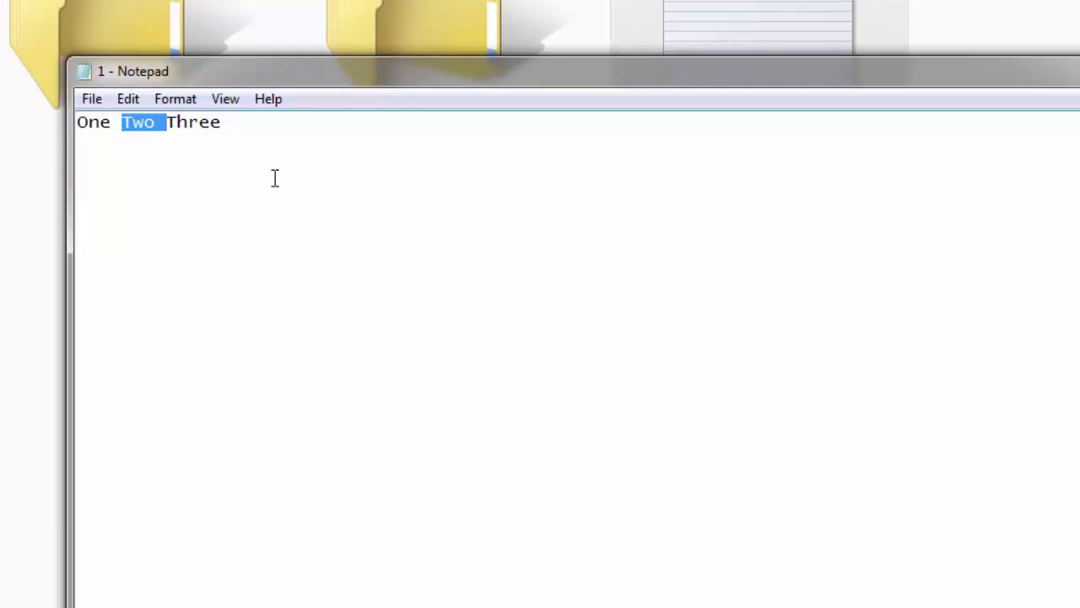
key(ctrl+x)
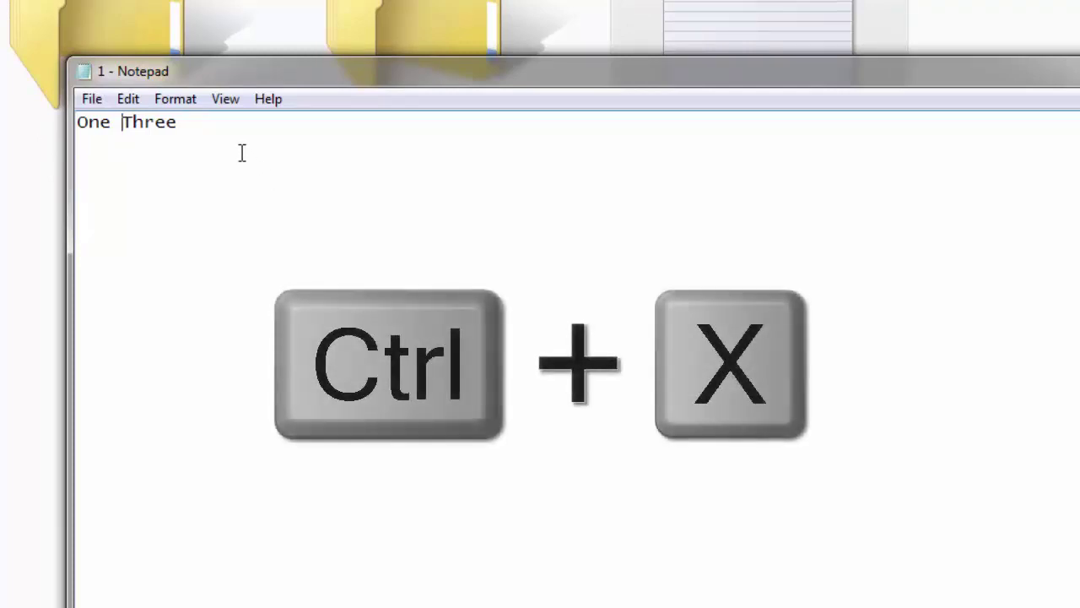
click(179, 123)
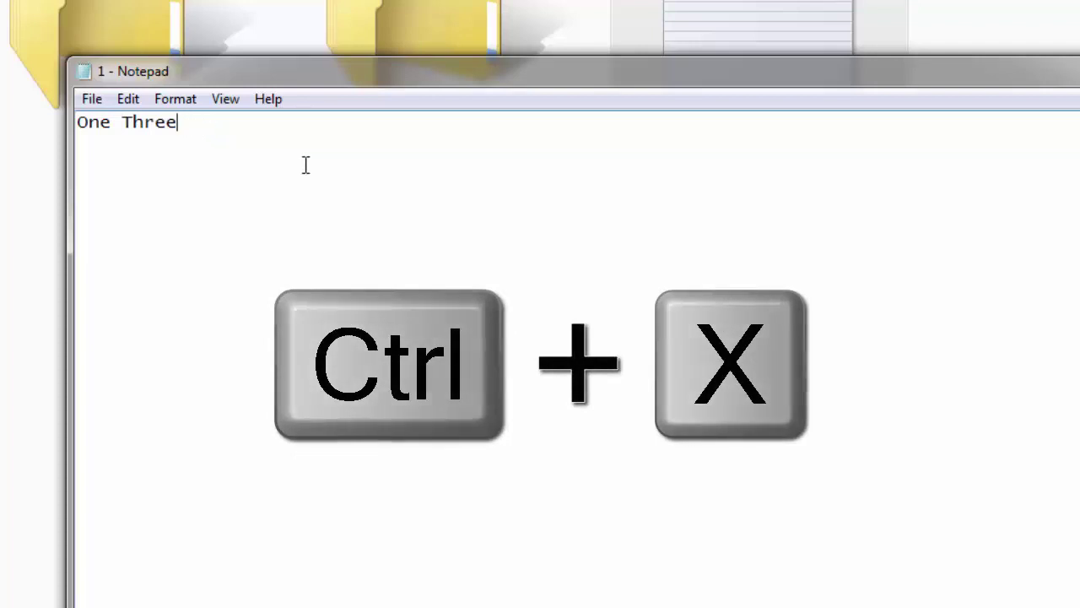
key(ctrl+v)
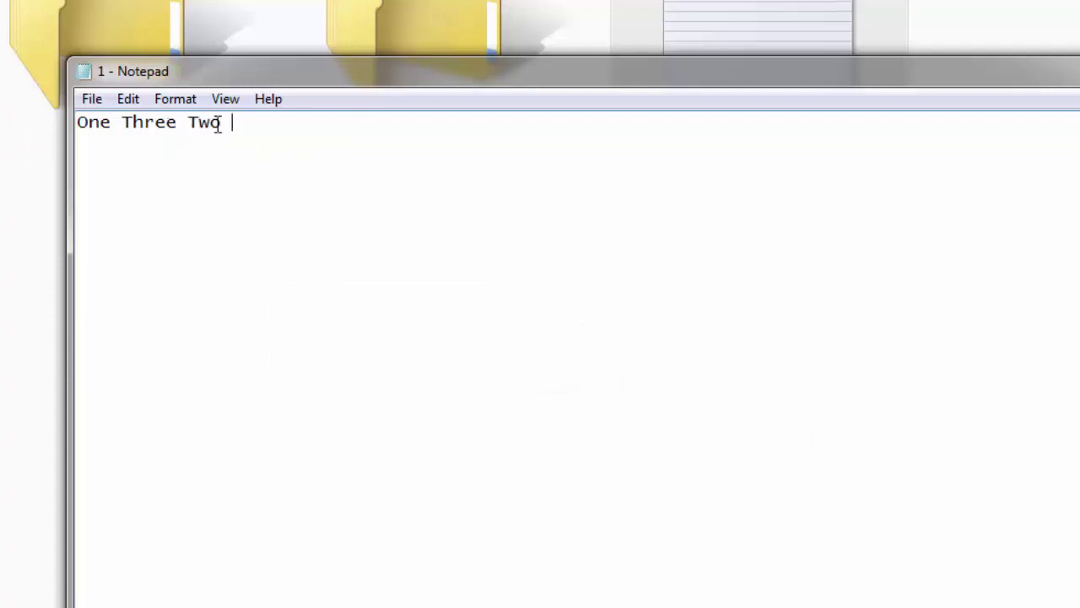
- Copy the whole text "One Three Two" and paste it four times at the end of the line
drag(230, 124, 20, 135)
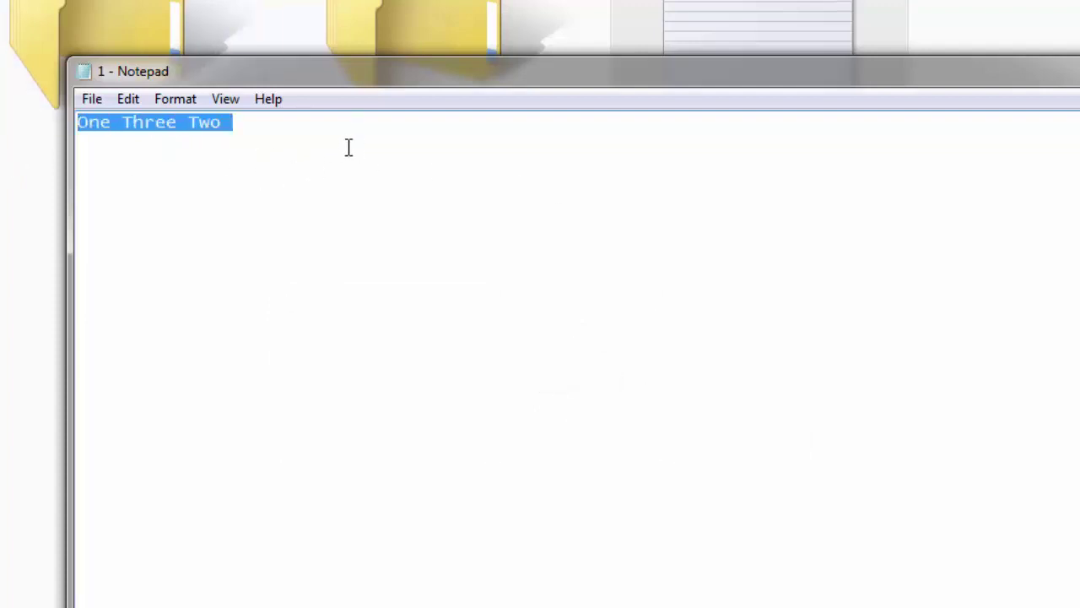
click(295, 137)
key(ctrl+v)
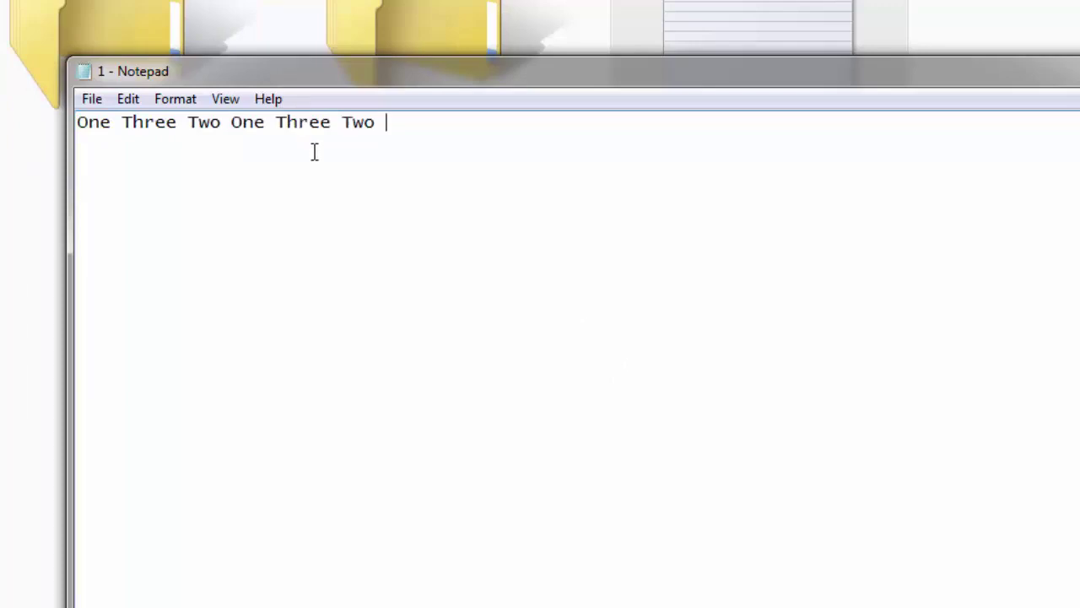
key(ctrl+v)
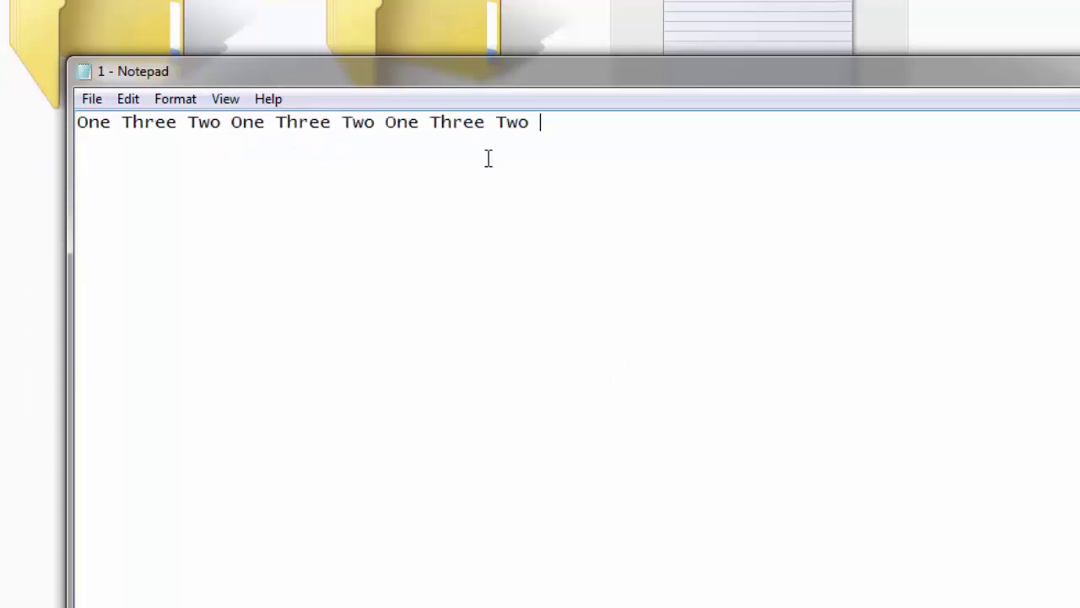
key(ctrl+v)
key(ctrl+v)
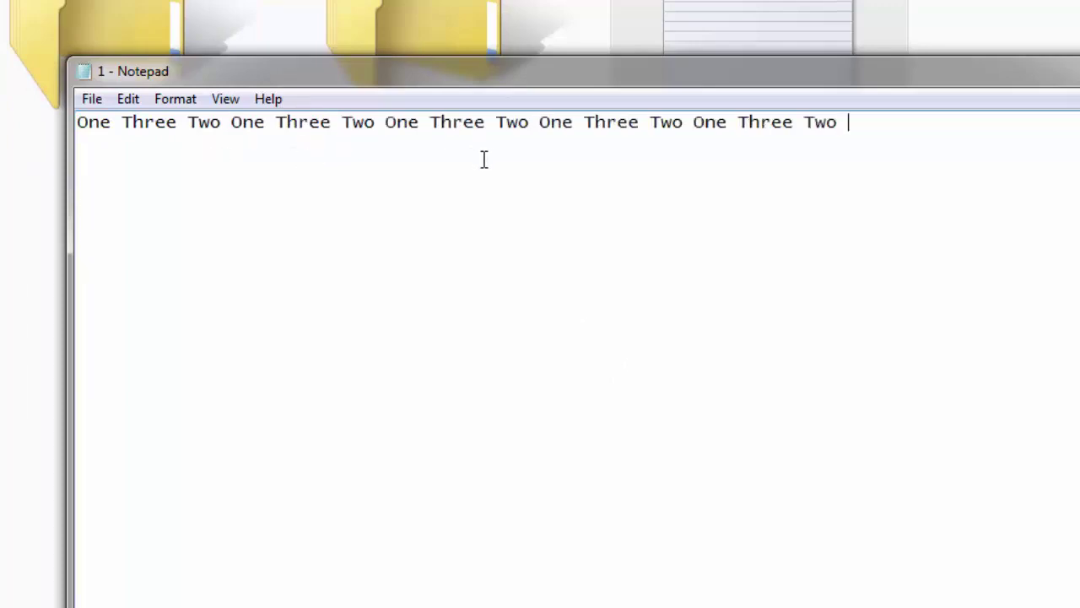
- Move the text cursor forward and backward through the repeated line one word at a time
drag(804, 122, 815, 122)
key(Left)
key(ctrl+Right)
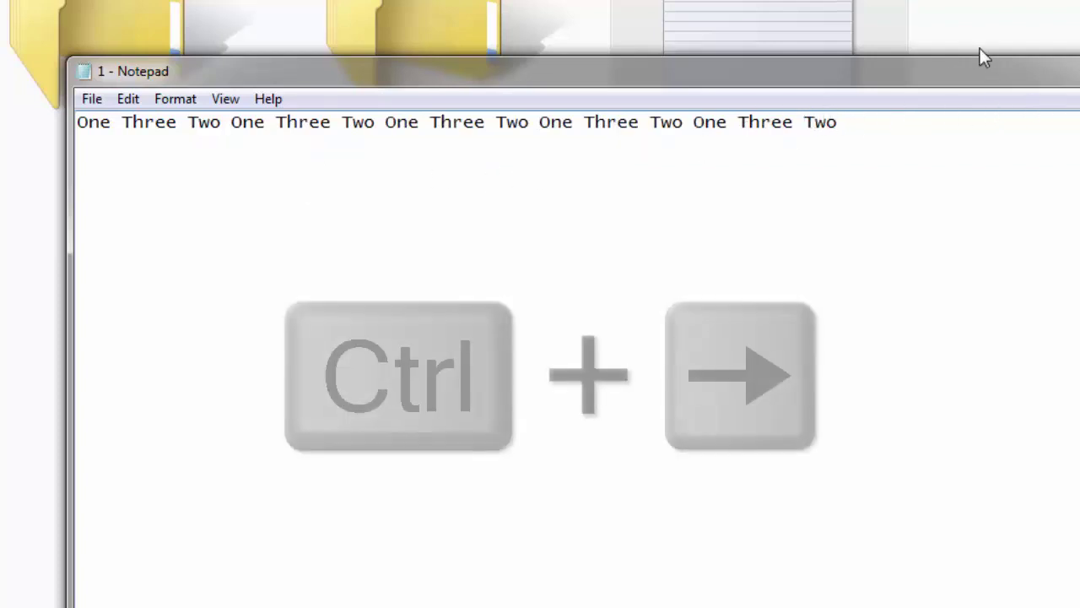
key(ctrl+Right)
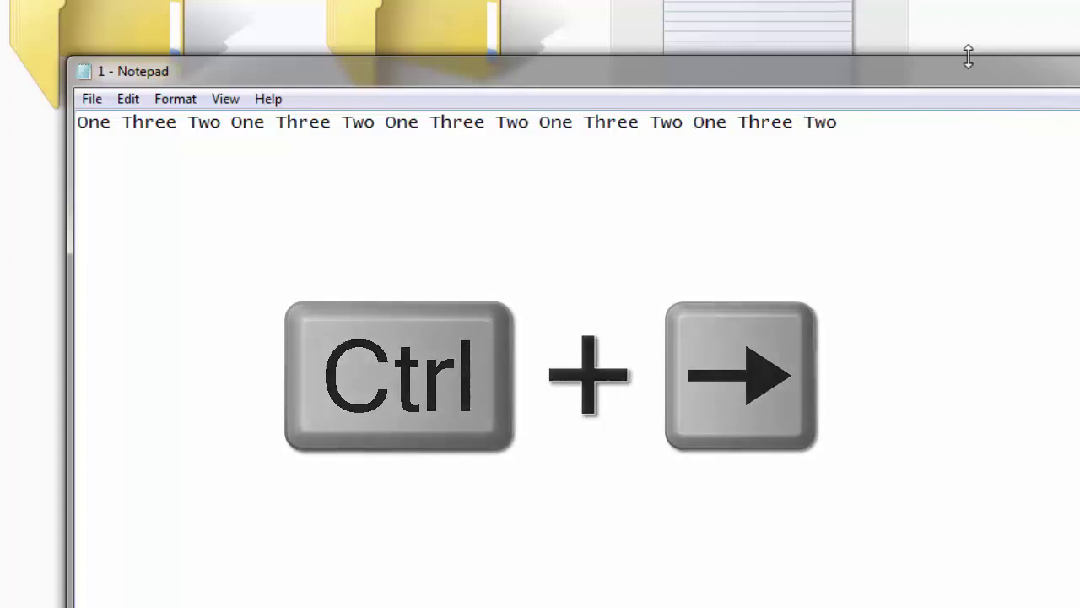
key(ctrl+Left)
key(ctrl+Left)
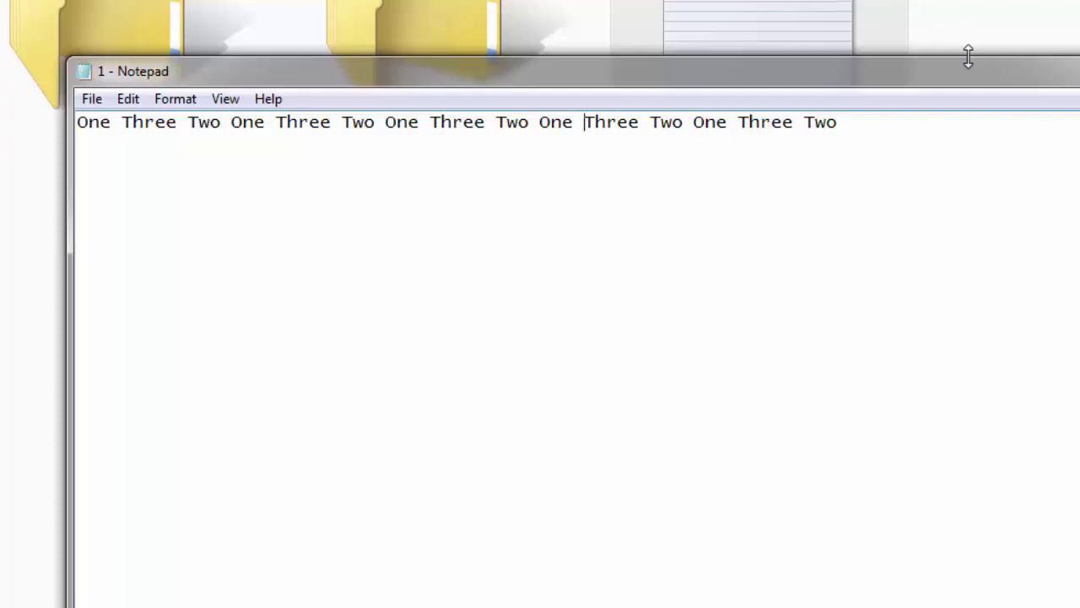
- Move the text cursor back word by word to the start of the line
key(Left)
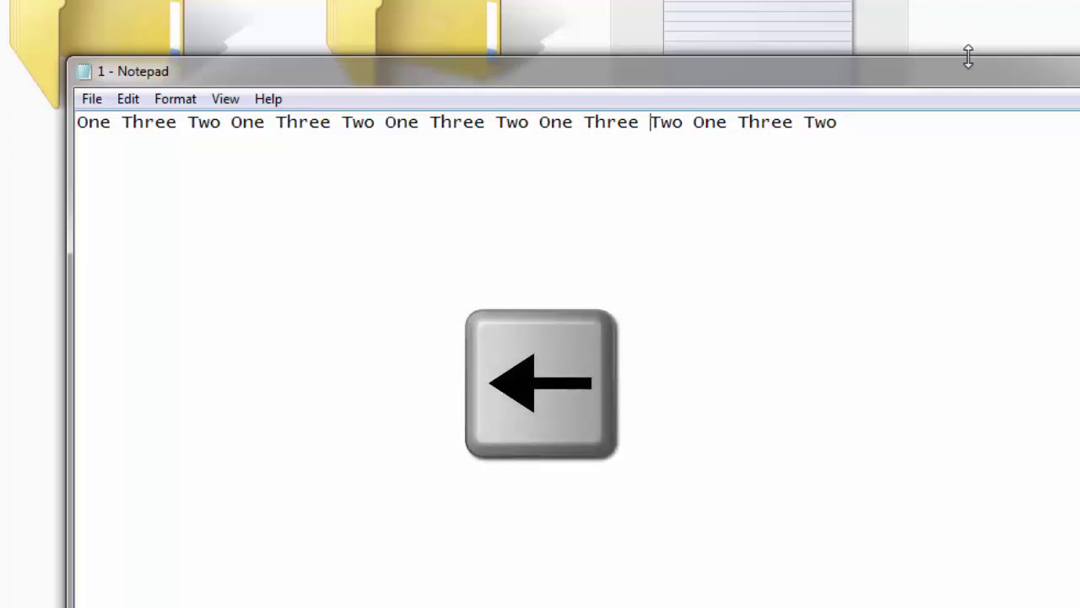
key(Left)
key(Left)
key(Left)
key(Left)
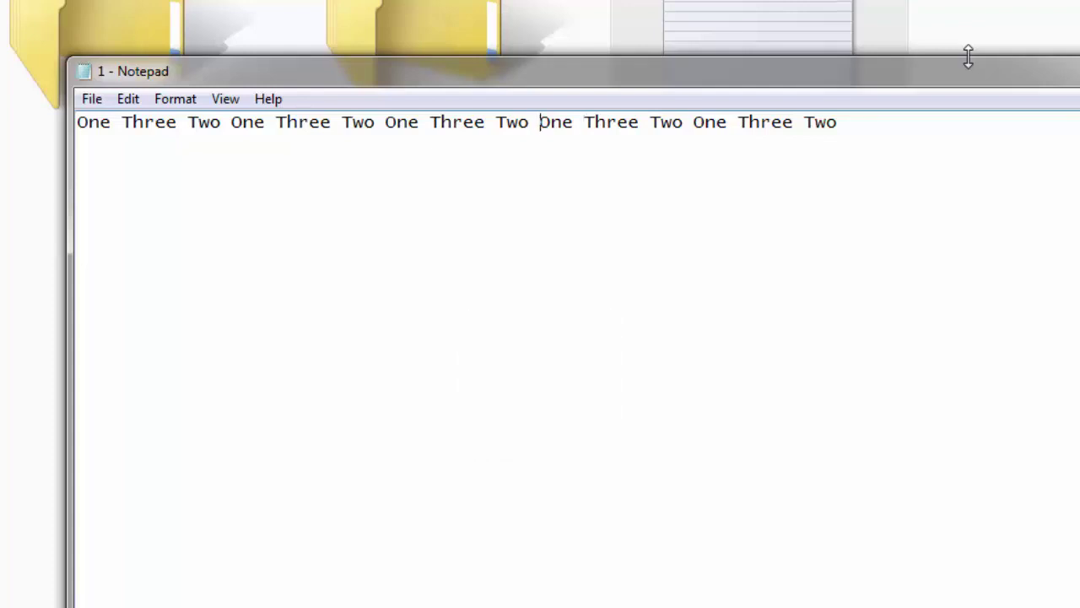
key(Left)
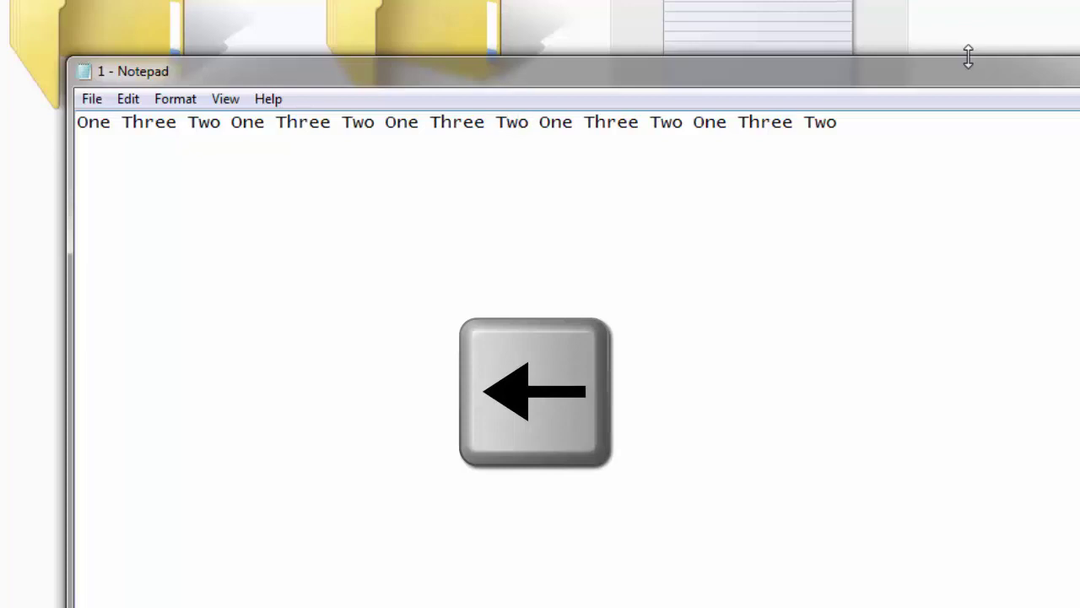
key(Left)
key(Left)
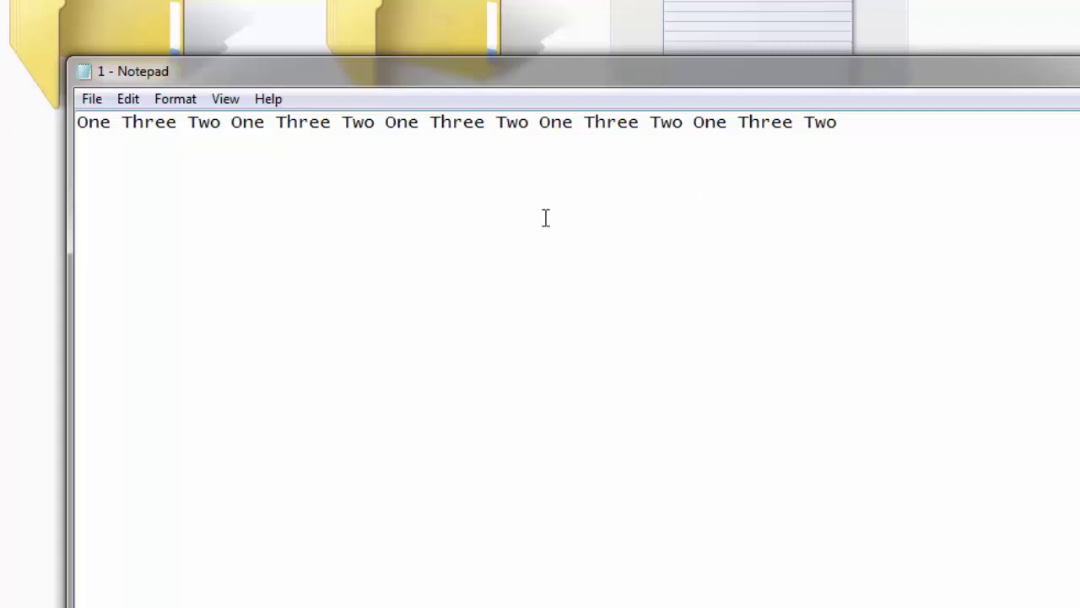
- Save the text document 1 and close it
key(ctrl+s)
key(alt+F4)
key(Return)
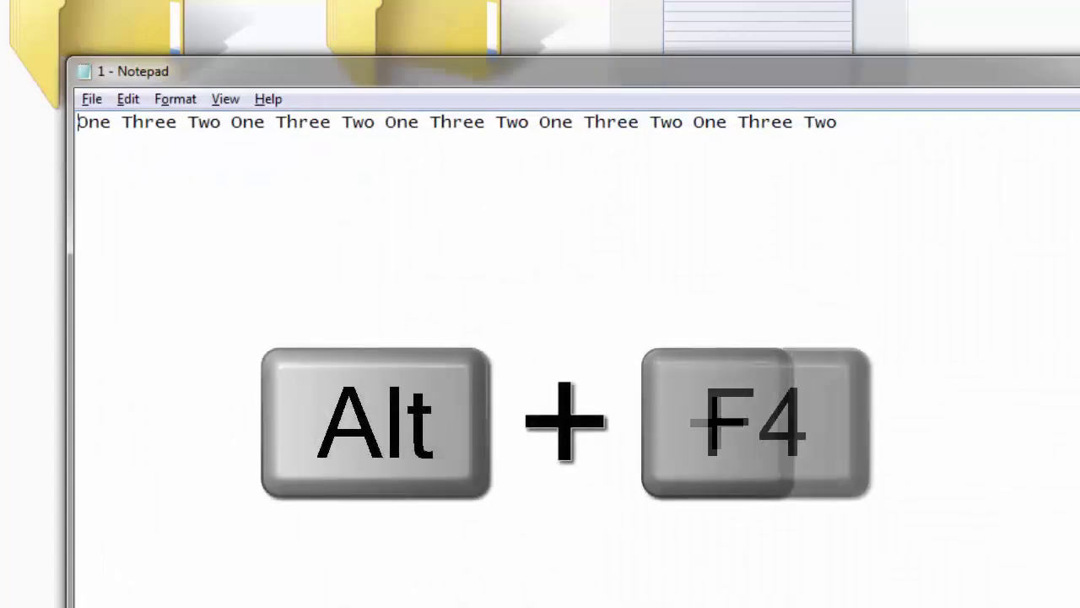
key(alt+F4)
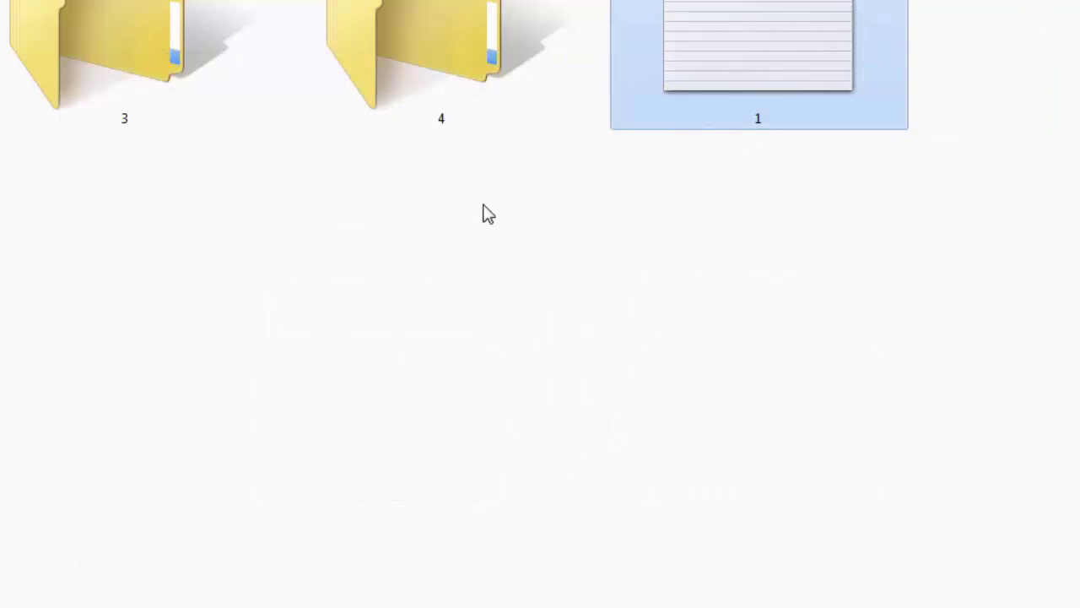
- Cycle through the open windows and switch to the Google Chrome window showing a new tab
scroll(963, 211, down, 2)
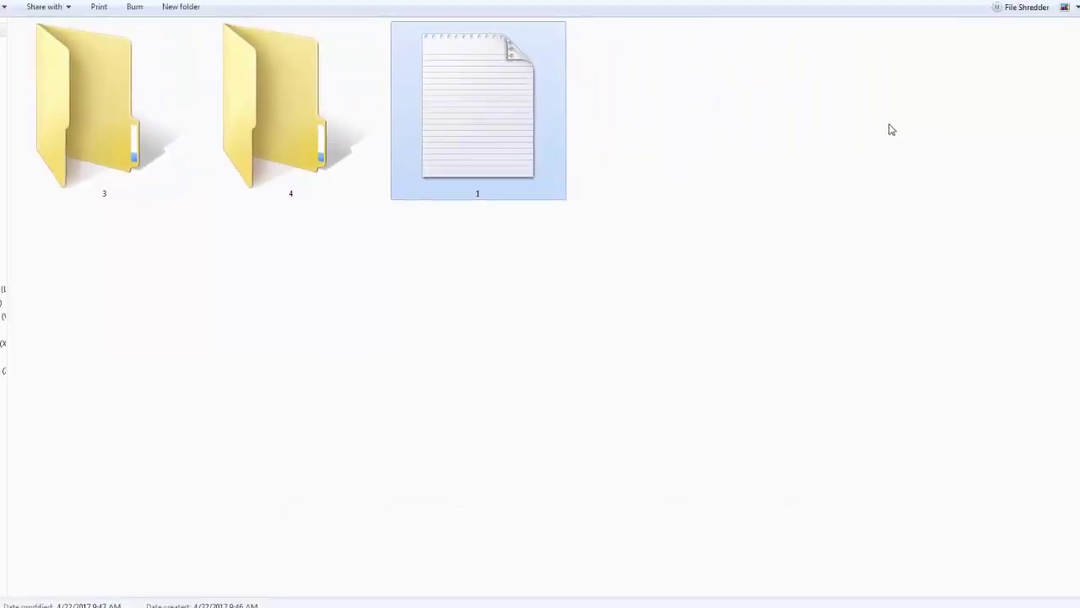
key(alt+Tab)
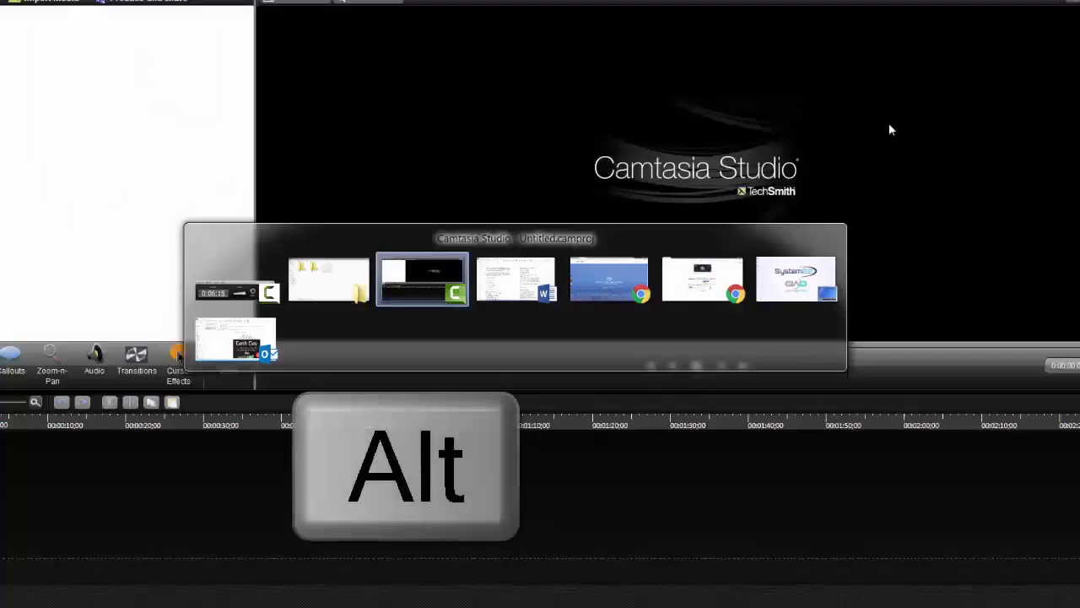
key(Tab)
key(Tab)
key(Tab)
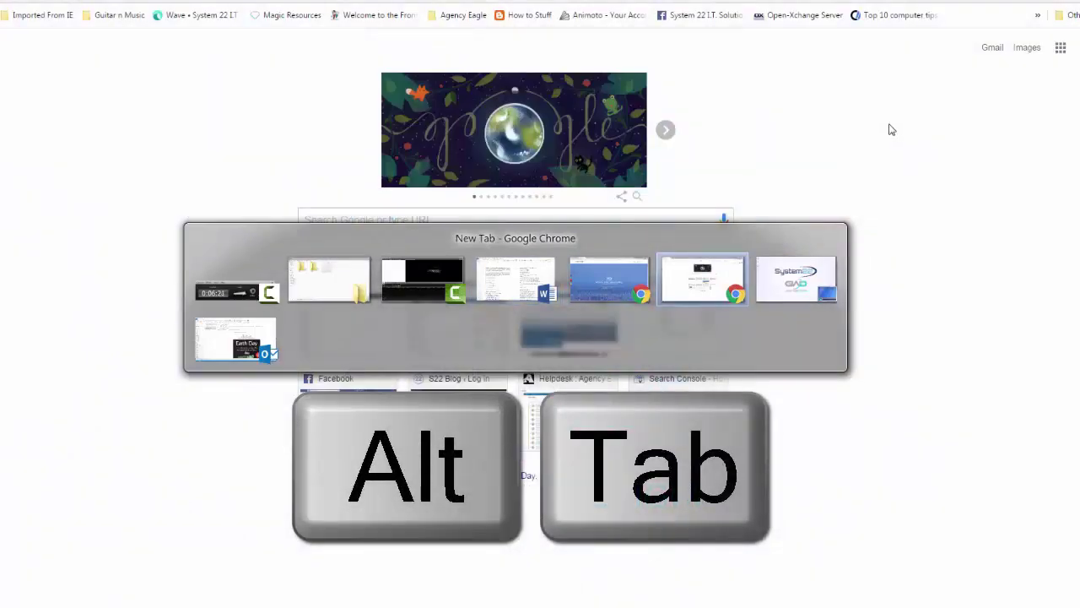
- Cycle through the open windows and switch back to the folder 1 window
key(alt+Tab)
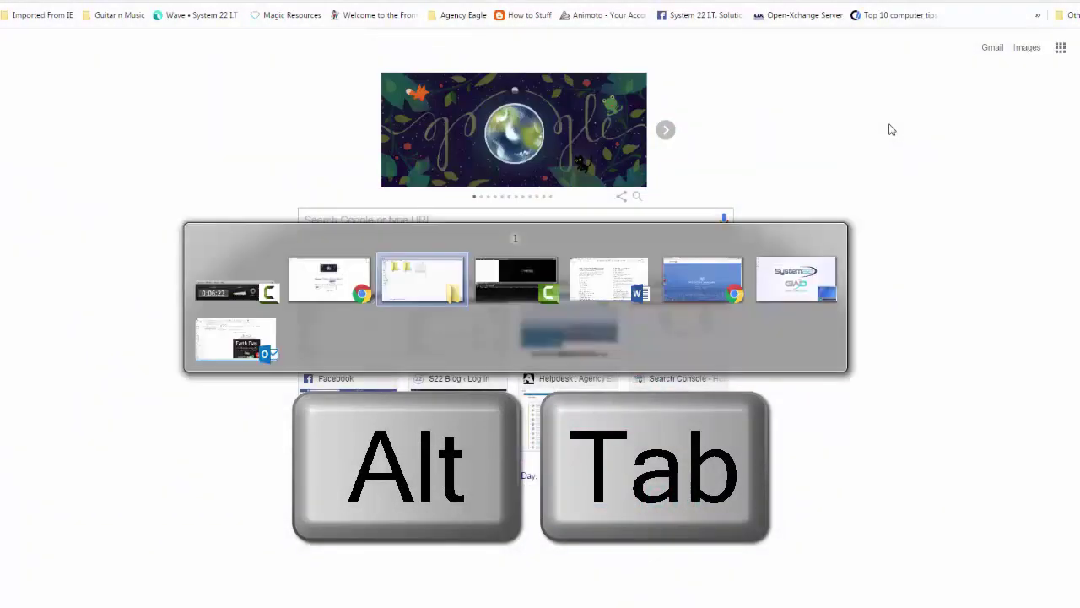
key(Tab)
key(Tab)
key(Tab)
key(Tab)
key(Tab)
key(Tab)
key(Tab)
key(Tab)
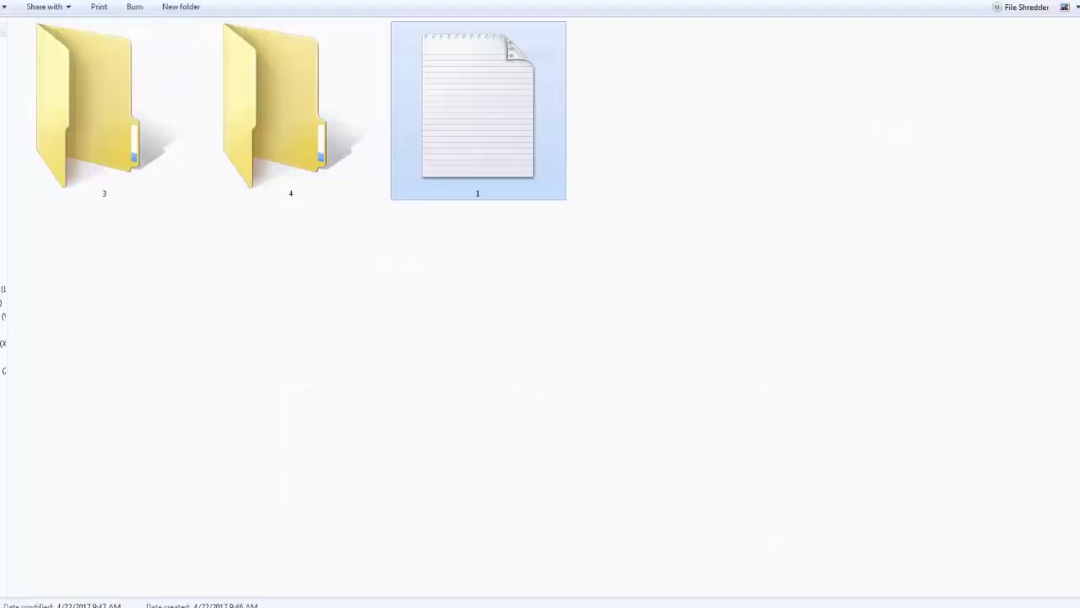
- Go back to the parent folder containing folders 1 to 4 and show the desktop
key(alt+Left)
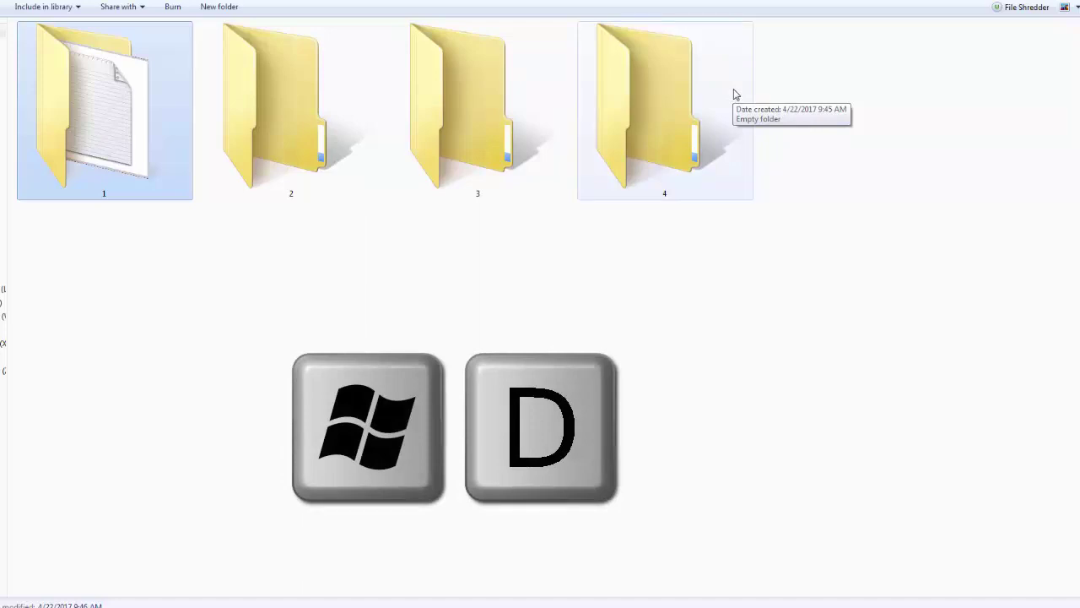
key(super+d)
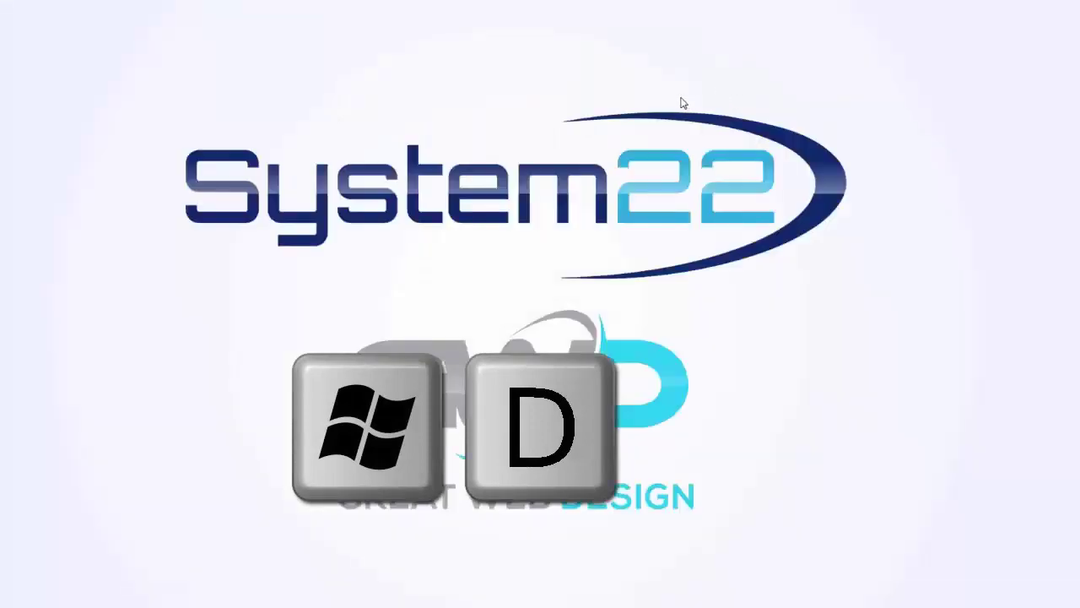